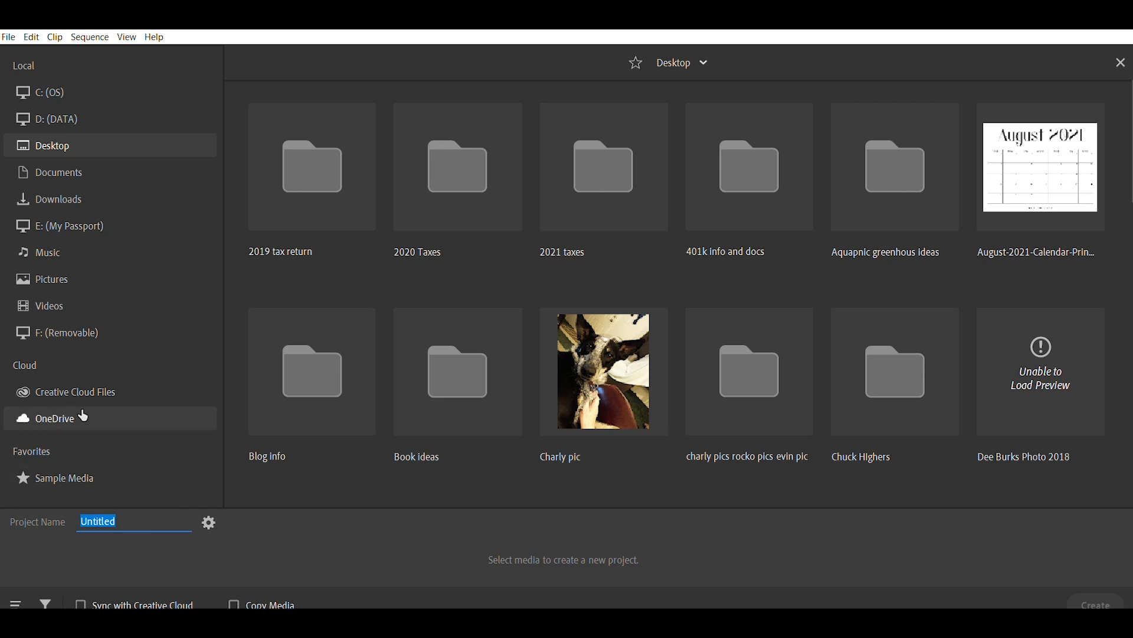
Step: Name the project "10 items under $20" and select the Retirement Rescue intro clip from the desktop's You Tube folder
{"action": "type", "text": "10 items under $20"}
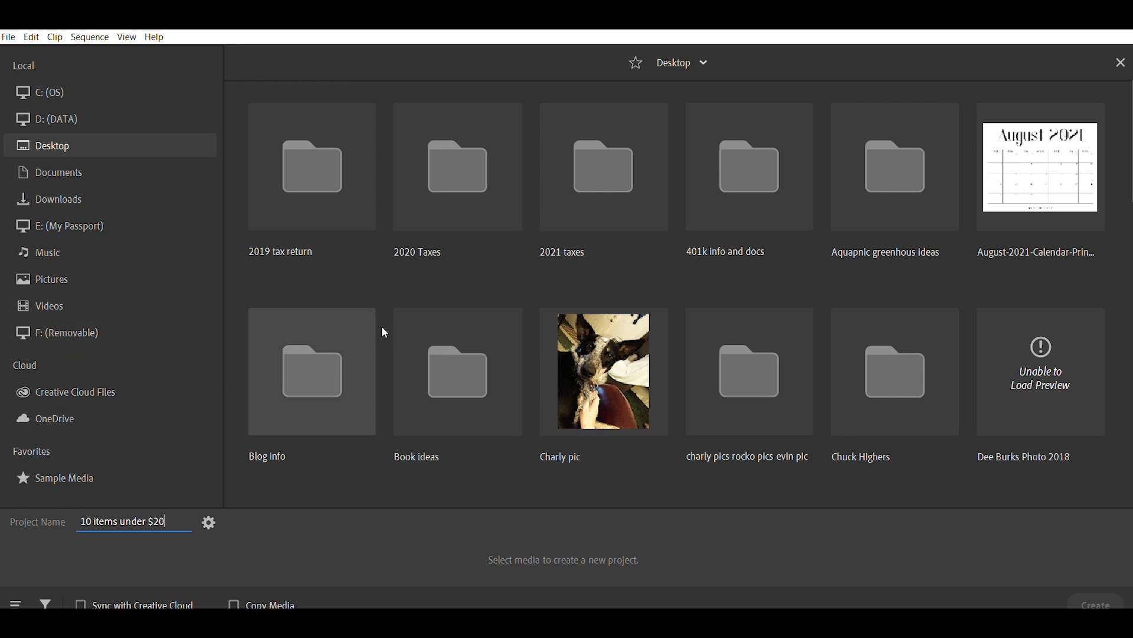
{"action": "scroll", "coordinate": [385, 327], "scroll_direction": "down", "scroll_amount": 5}
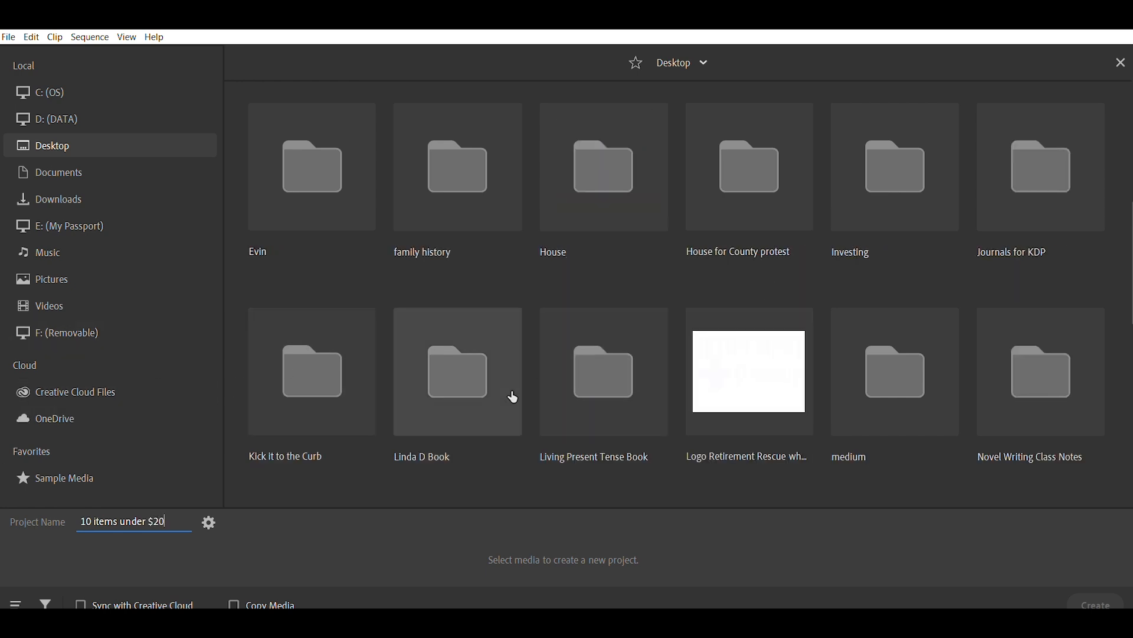
{"action": "scroll", "coordinate": [513, 398], "scroll_direction": "down", "scroll_amount": 6}
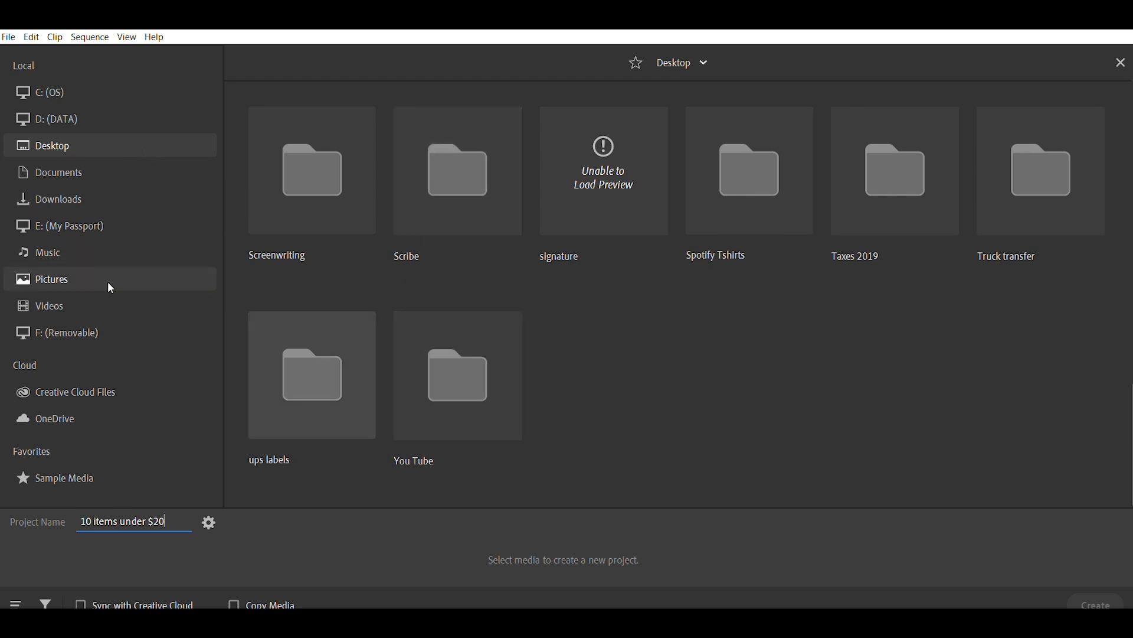
{"action": "double_click", "coordinate": [461, 375]}
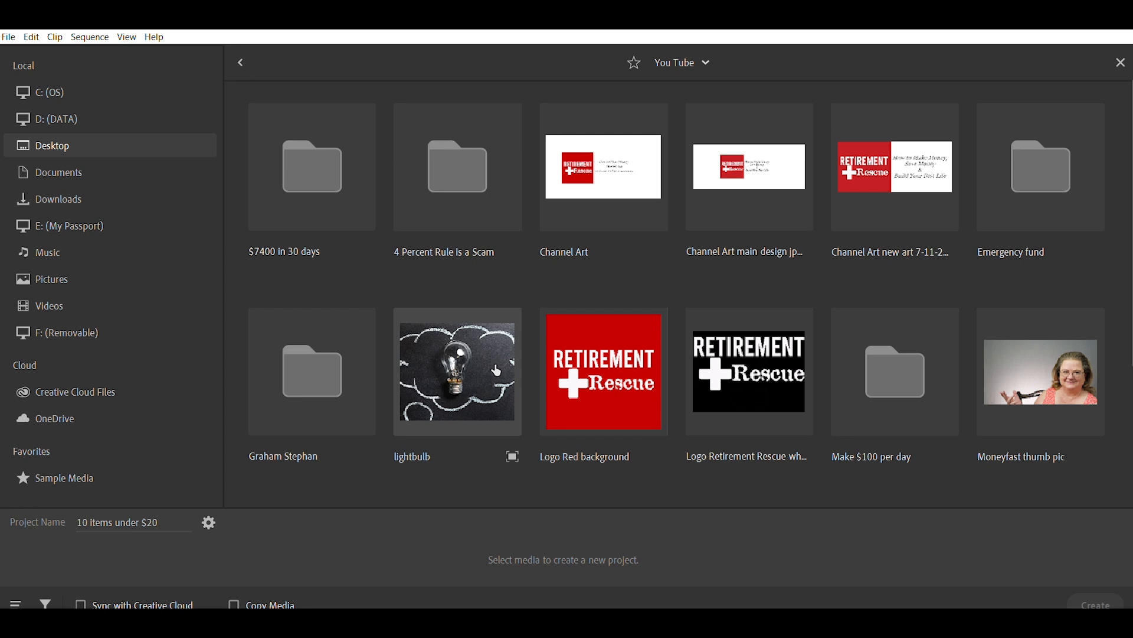
{"action": "scroll", "coordinate": [463, 413], "scroll_direction": "down", "scroll_amount": 2}
{"action": "left_click", "coordinate": [473, 385]}
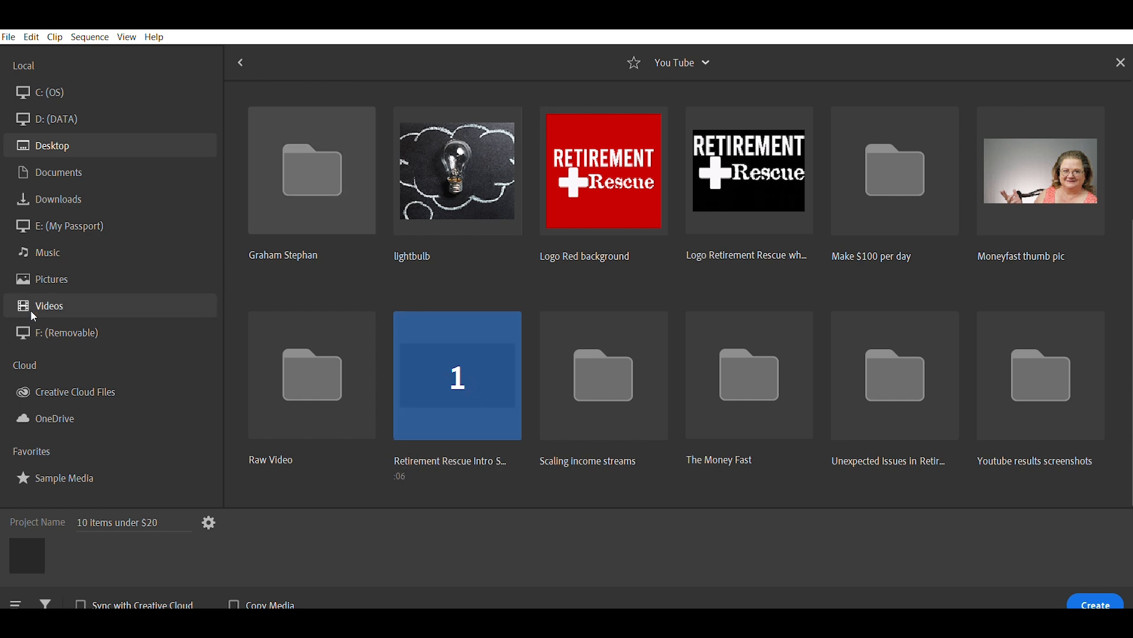
Step: Add MVI_0503 from the 100CANON folder on the F: removable drive as the second clip and create the project
{"action": "left_click", "coordinate": [94, 330]}
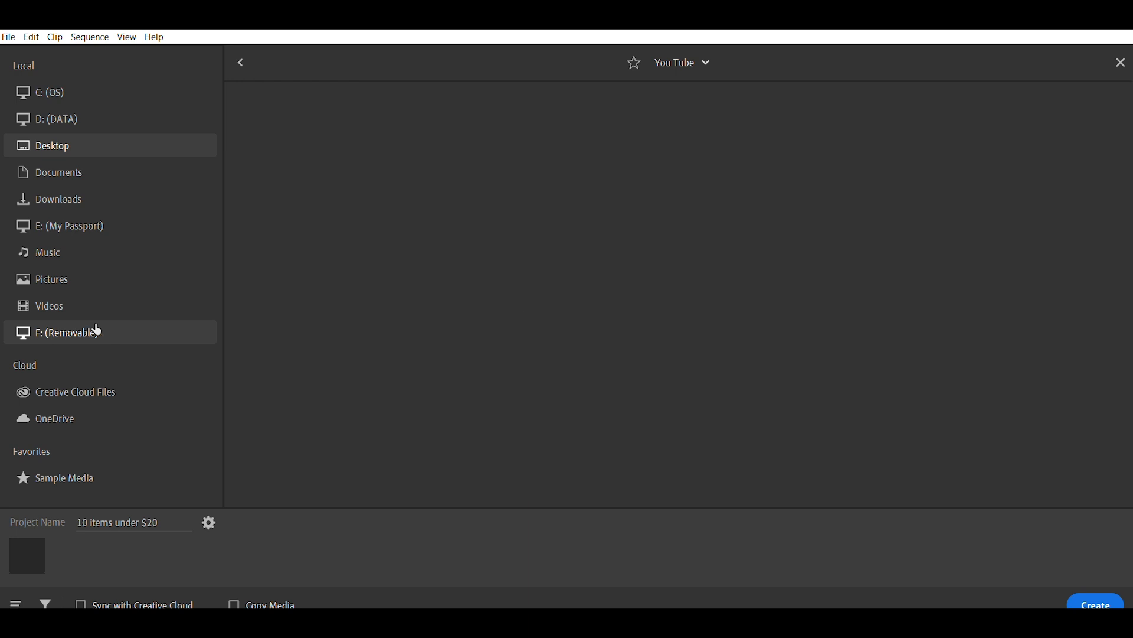
{"action": "double_click", "coordinate": [325, 166]}
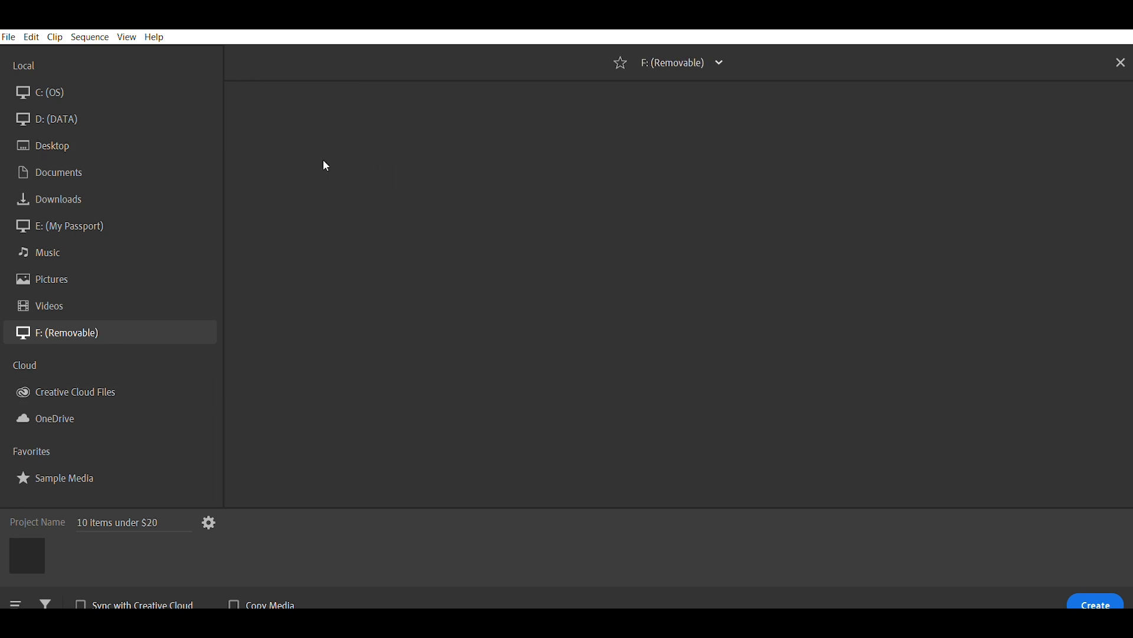
{"action": "double_click", "coordinate": [324, 163]}
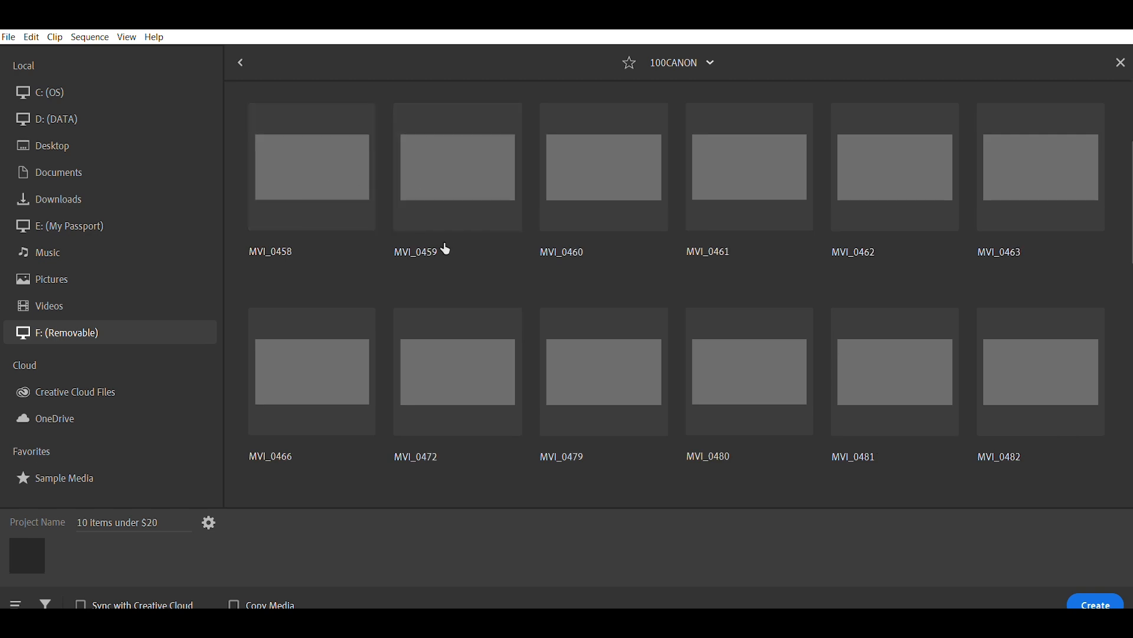
{"action": "scroll", "coordinate": [446, 249], "scroll_direction": "down", "scroll_amount": 5}
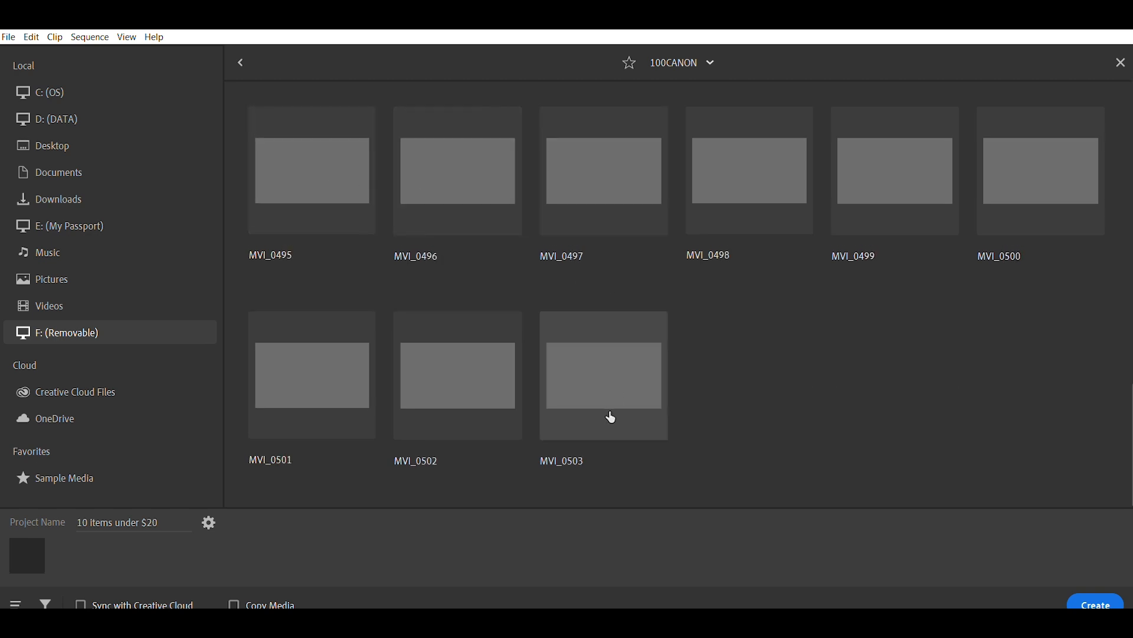
{"action": "left_click", "coordinate": [614, 375]}
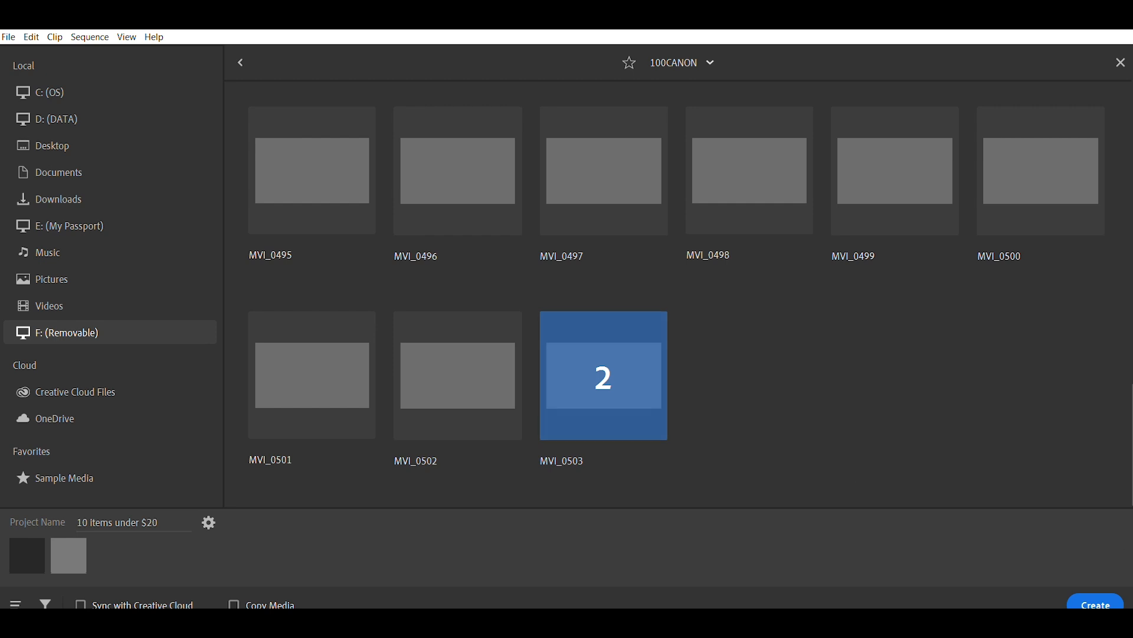
{"action": "left_click", "coordinate": [1091, 600]}
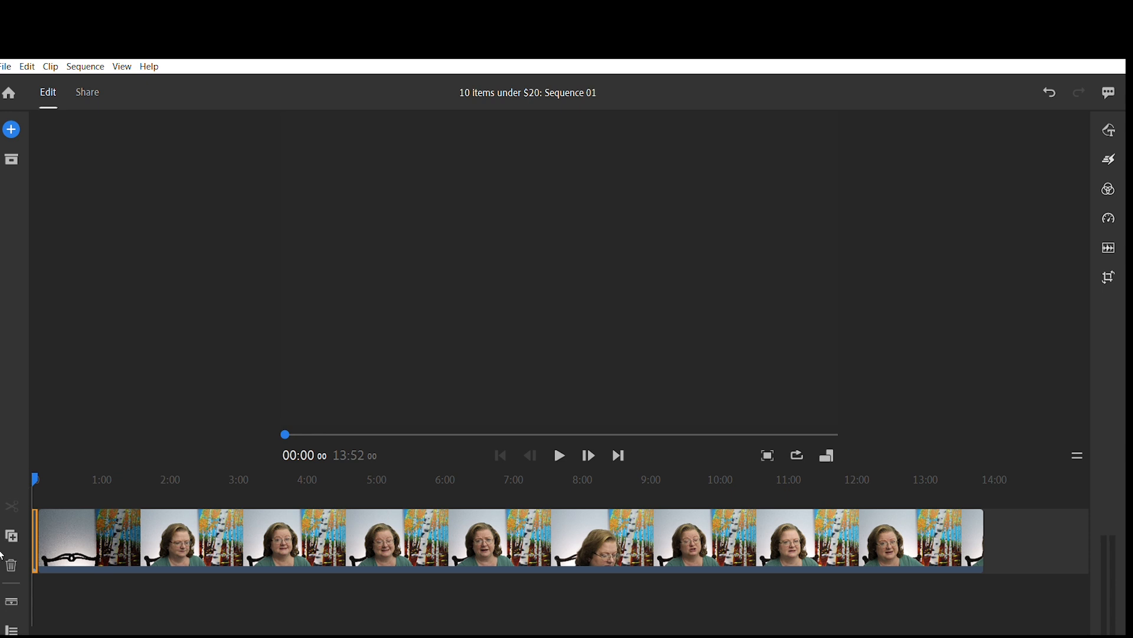
Step: Expand the audio on the timeline and trim the lead-in before the speech from the start of the main clip
{"action": "left_click", "coordinate": [11, 590]}
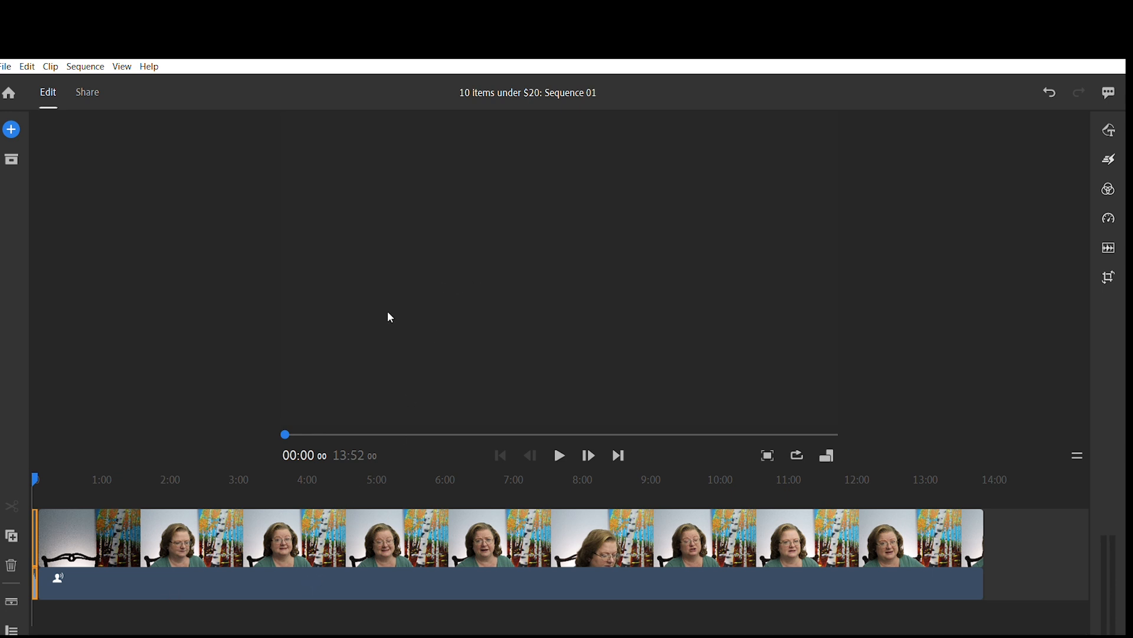
{"action": "left_click", "coordinate": [37, 465]}
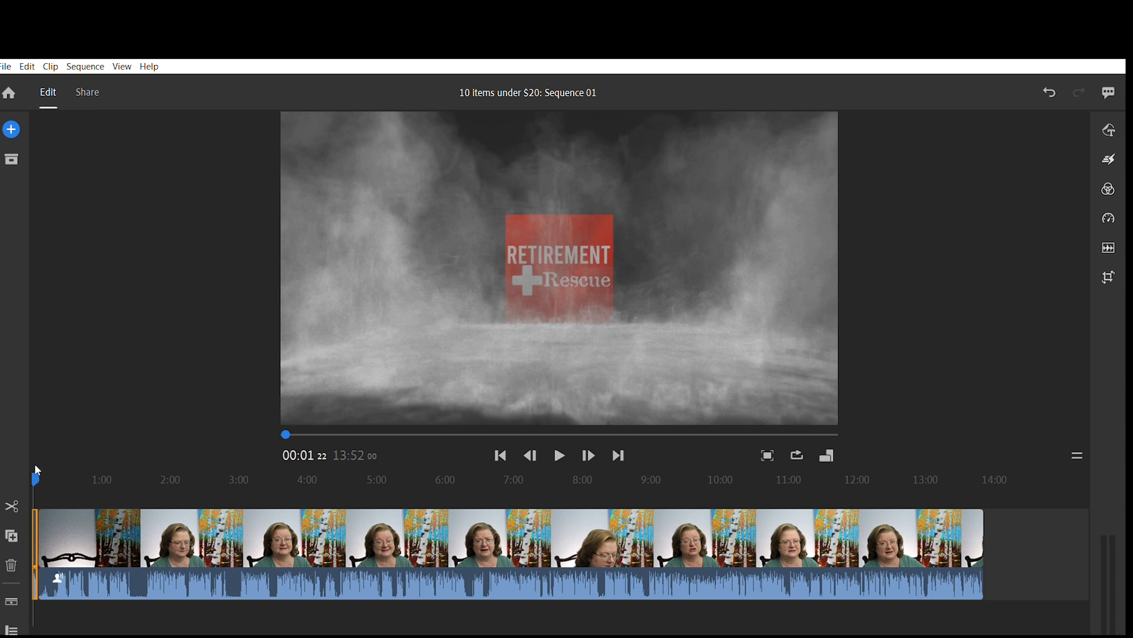
{"action": "left_click_drag", "start_coordinate": [37, 469], "coordinate": [58, 469]}
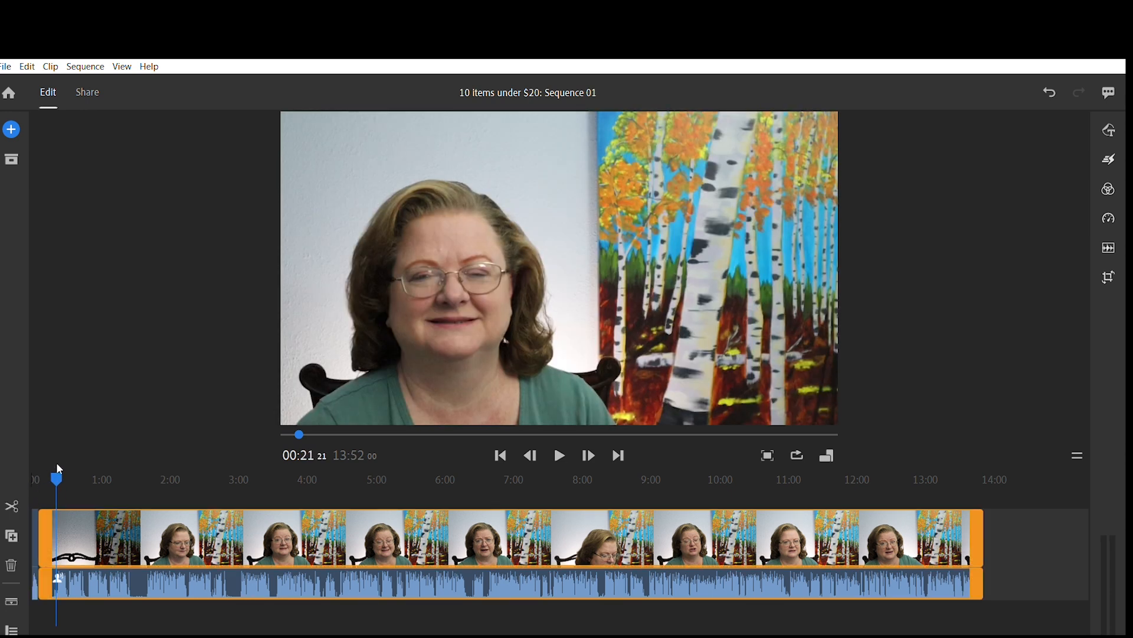
{"action": "mouse_move", "coordinate": [59, 468]}
{"action": "left_mouse_down"}
{"action": "mouse_move", "coordinate": [46, 469]}
{"action": "mouse_move", "coordinate": [58, 469]}
{"action": "left_mouse_up"}
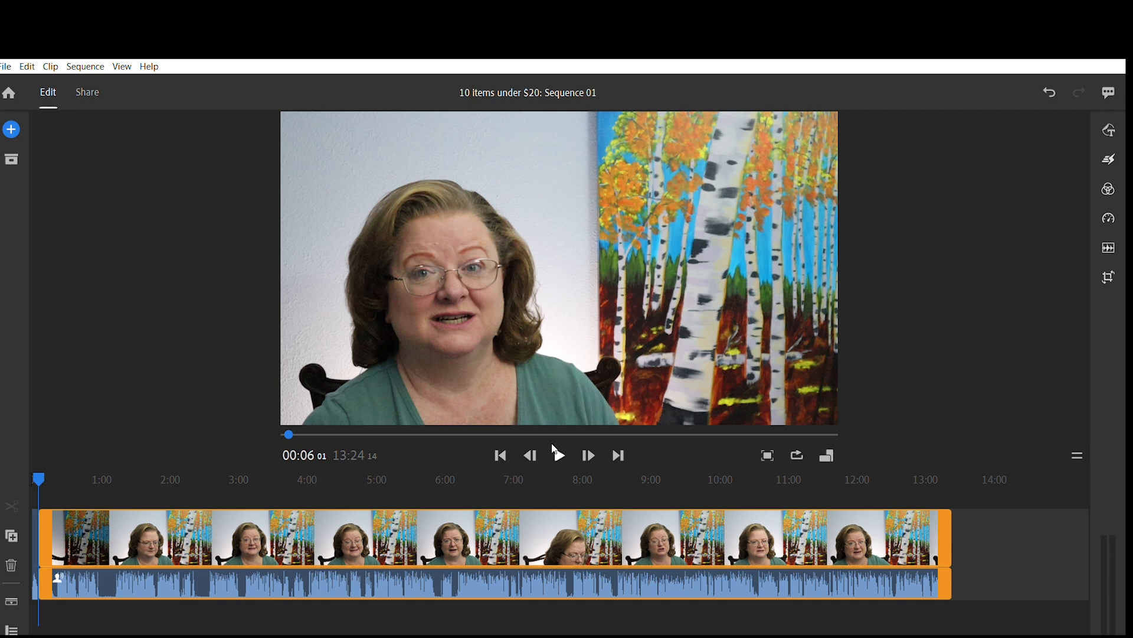
Step: Play the main clip from its start and split it at 00:15:06
{"action": "left_click", "coordinate": [558, 453]}
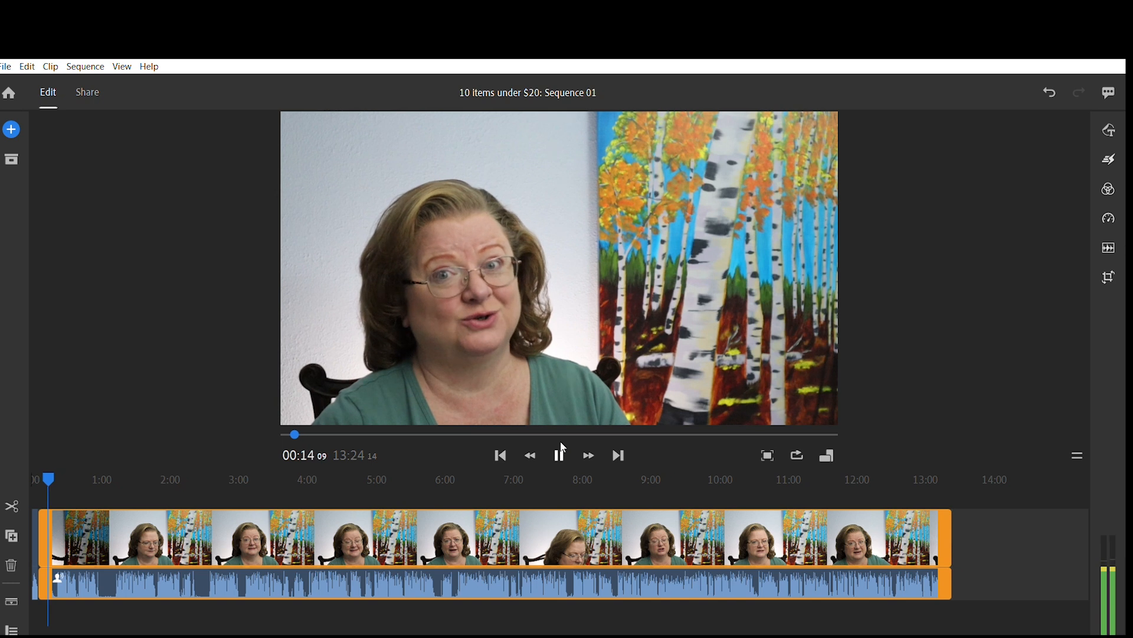
{"action": "left_click", "coordinate": [561, 444]}
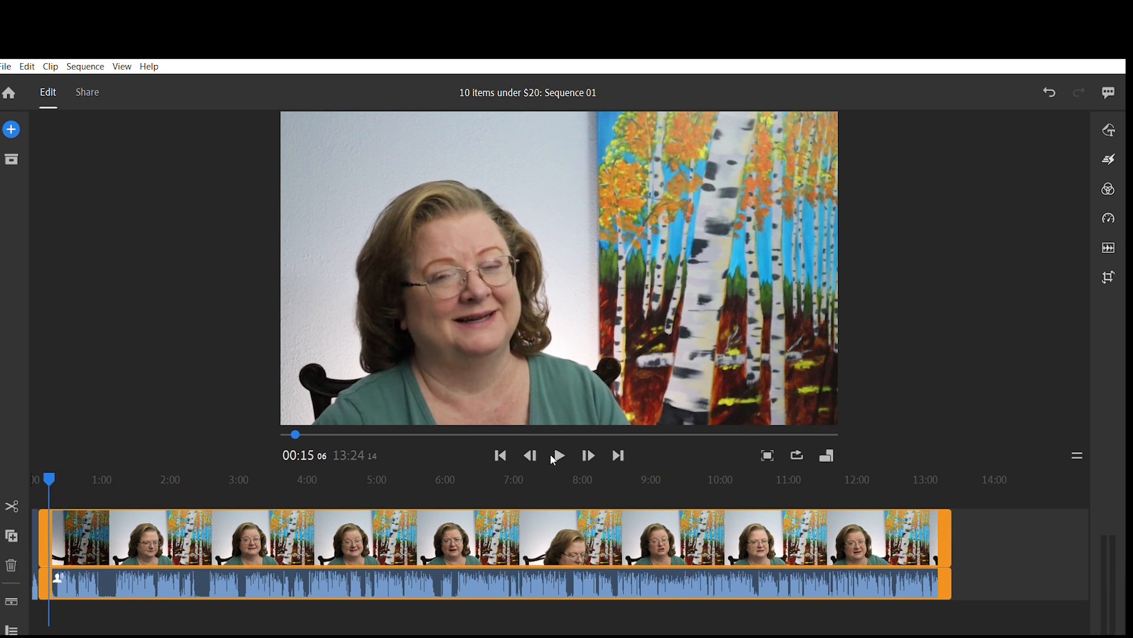
{"action": "left_click", "coordinate": [12, 506]}
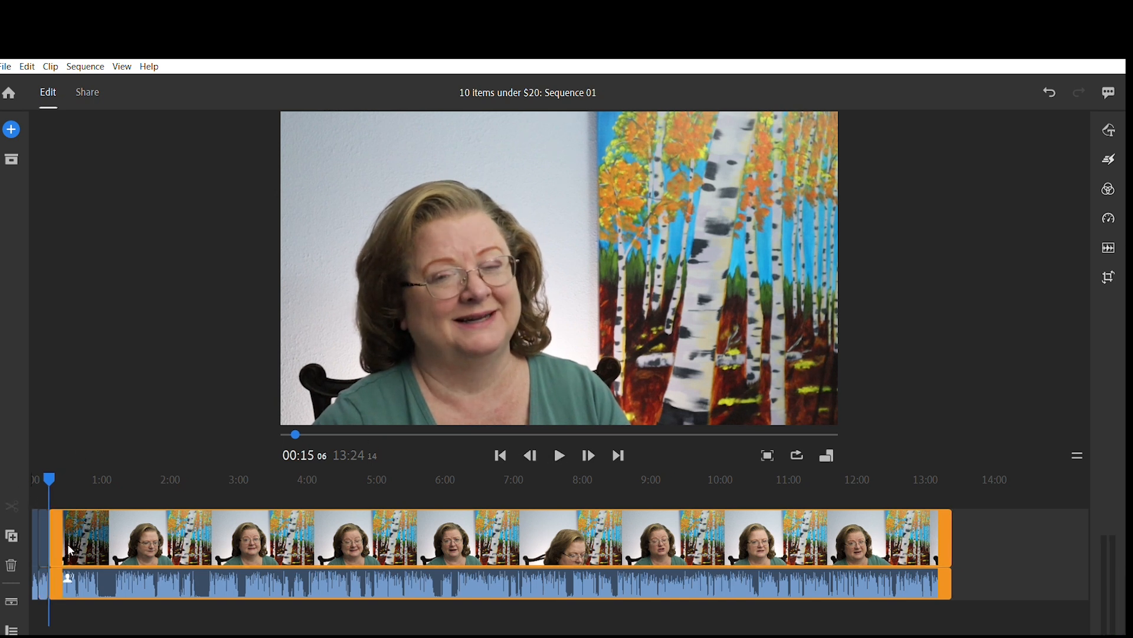
{"action": "left_click", "coordinate": [39, 576]}
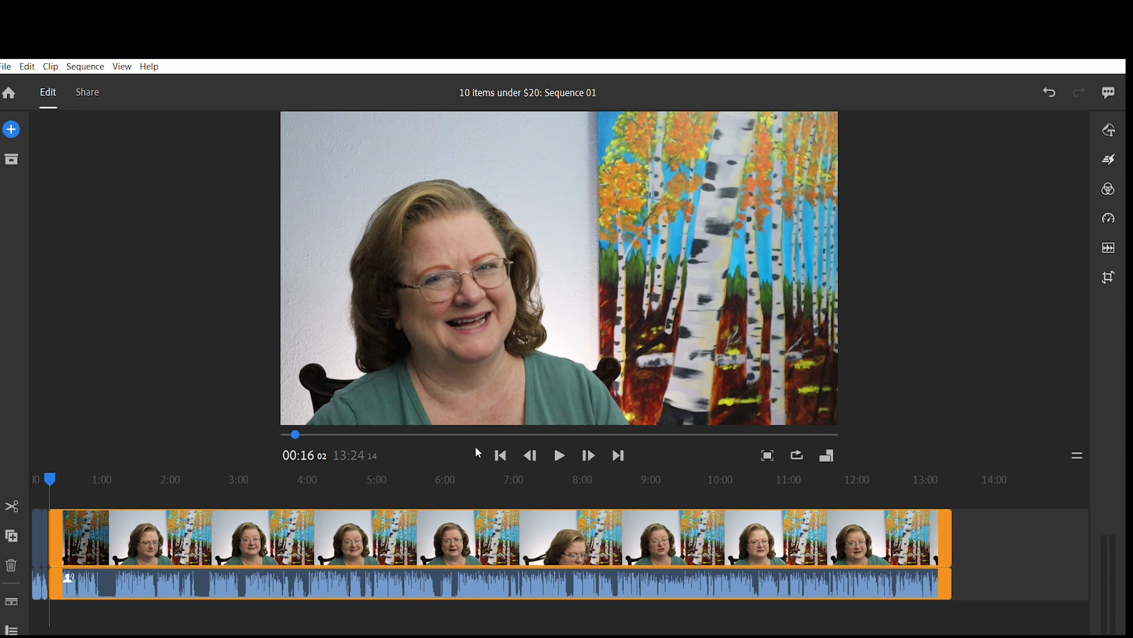
Step: Split the main clip at 00:22:22 and delete the segment between 00:15:06 and that cut
{"action": "left_click", "coordinate": [560, 444]}
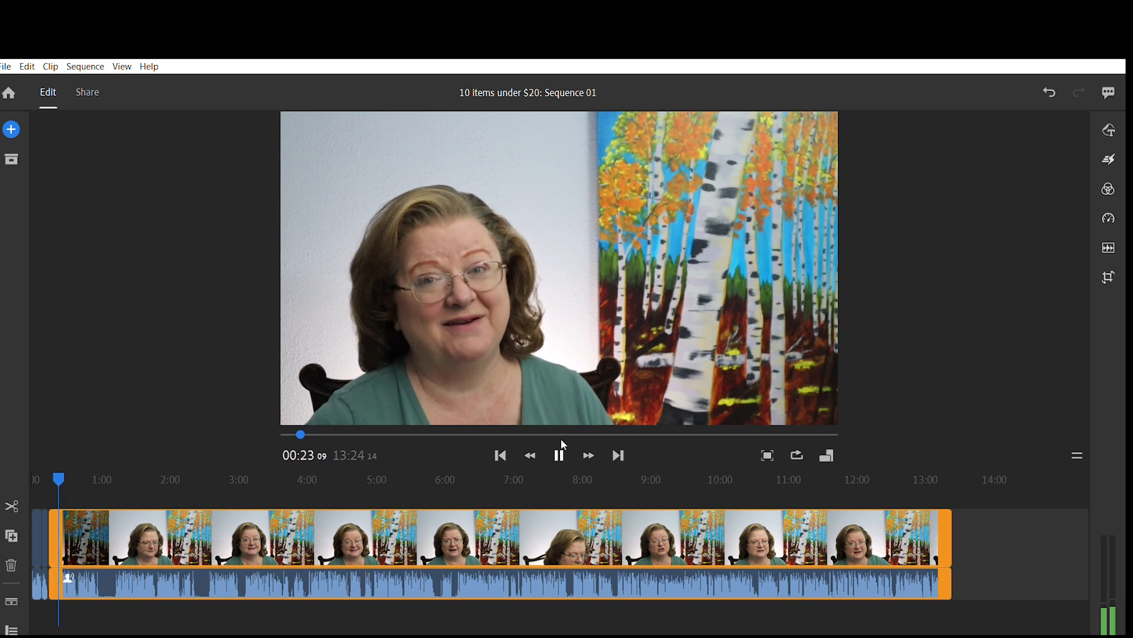
{"action": "left_click", "coordinate": [553, 453]}
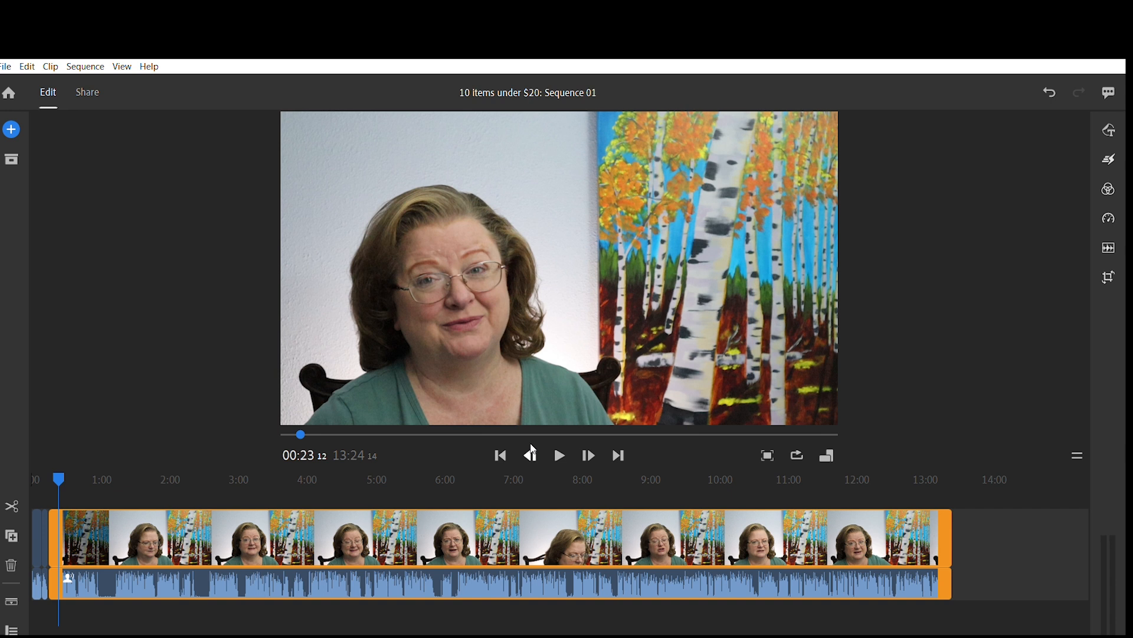
{"action": "left_click", "coordinate": [532, 451]}
{"action": "left_click", "coordinate": [532, 450]}
{"action": "left_click", "coordinate": [532, 450]}
{"action": "left_click", "coordinate": [532, 450]}
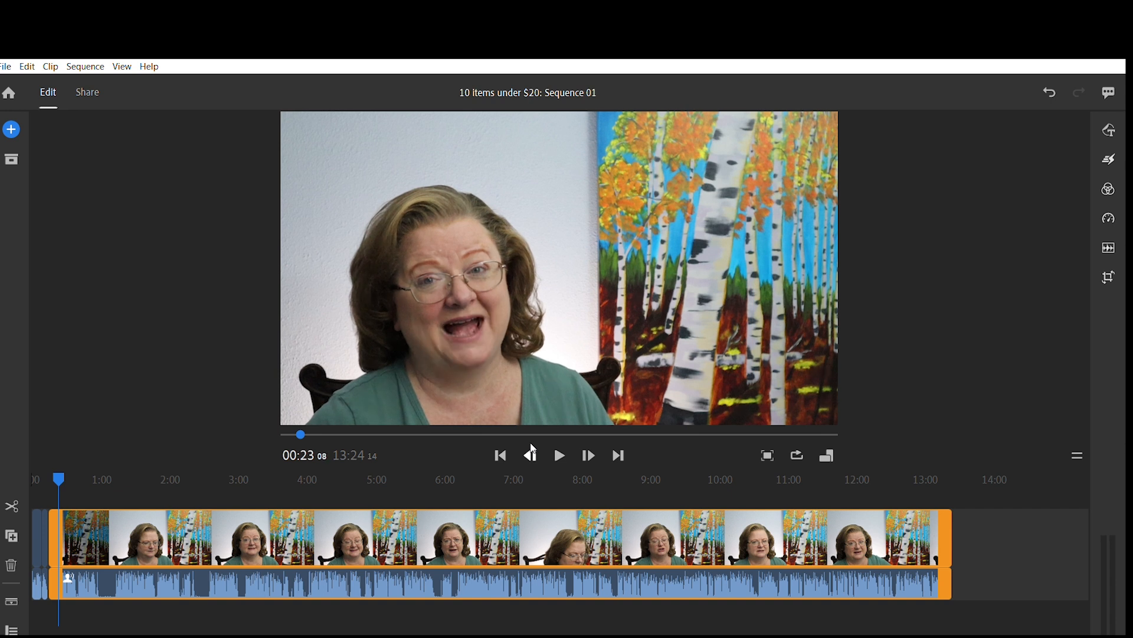
{"action": "left_click", "coordinate": [532, 450]}
{"action": "left_click", "coordinate": [532, 451]}
{"action": "left_click", "coordinate": [531, 451]}
{"action": "left_click", "coordinate": [532, 450]}
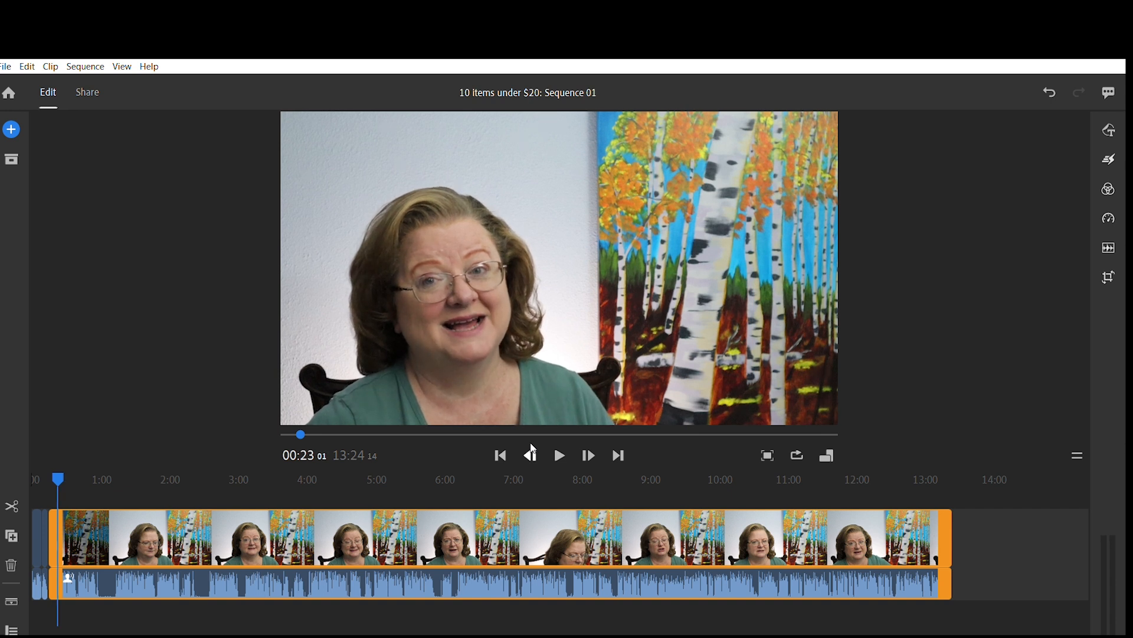
{"action": "left_click", "coordinate": [532, 451]}
{"action": "left_click", "coordinate": [532, 451]}
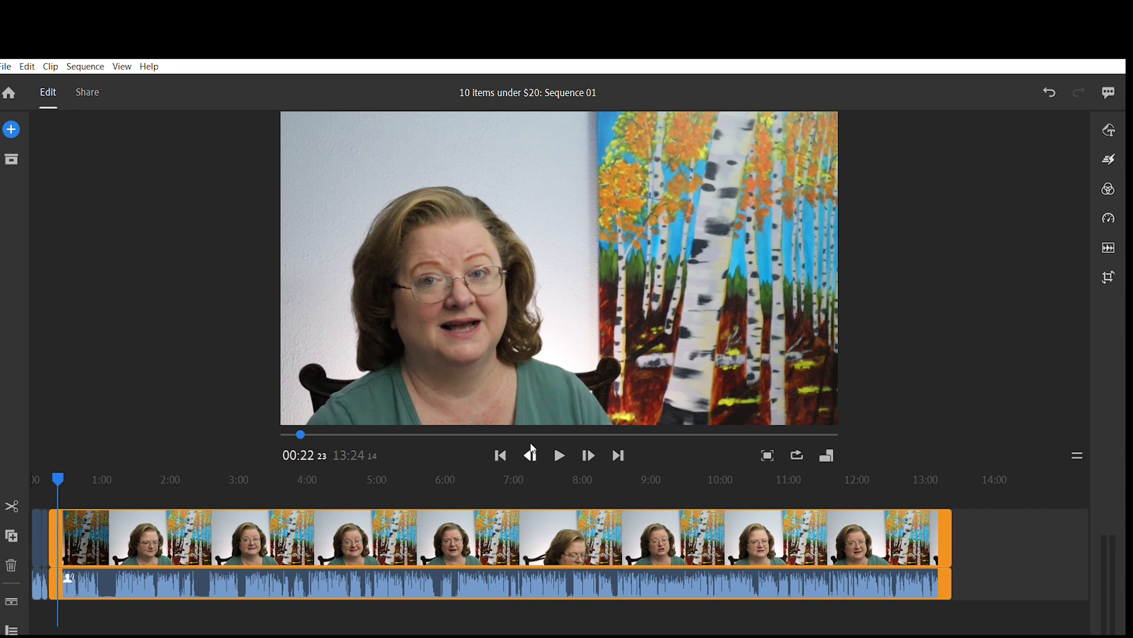
{"action": "left_click", "coordinate": [17, 494]}
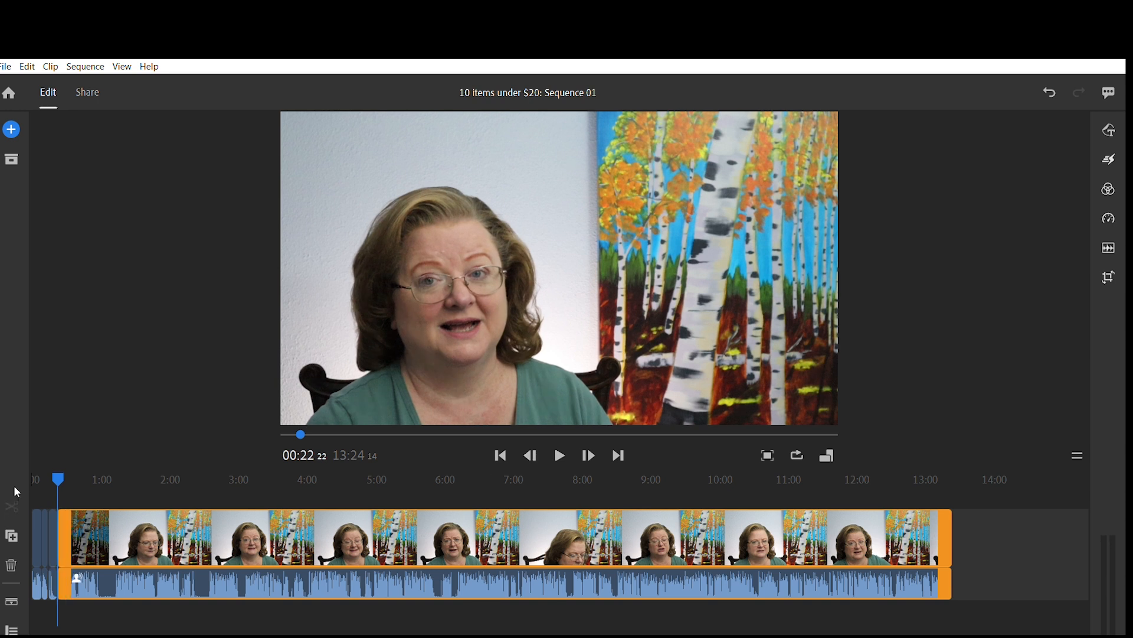
{"action": "left_click", "coordinate": [51, 574]}
{"action": "left_click", "coordinate": [12, 565]}
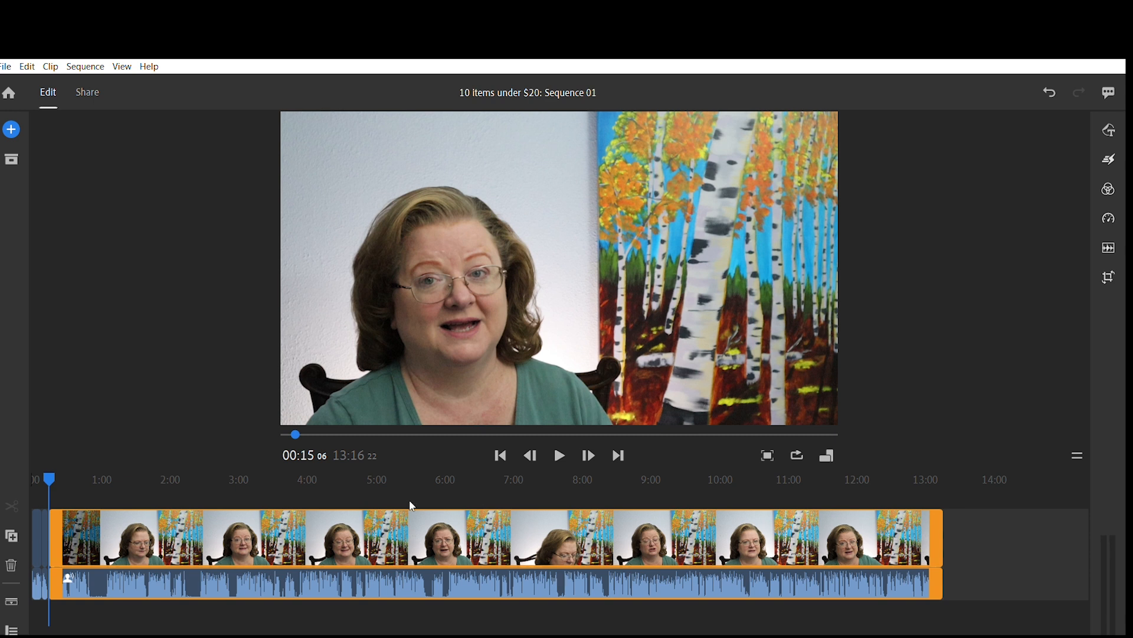
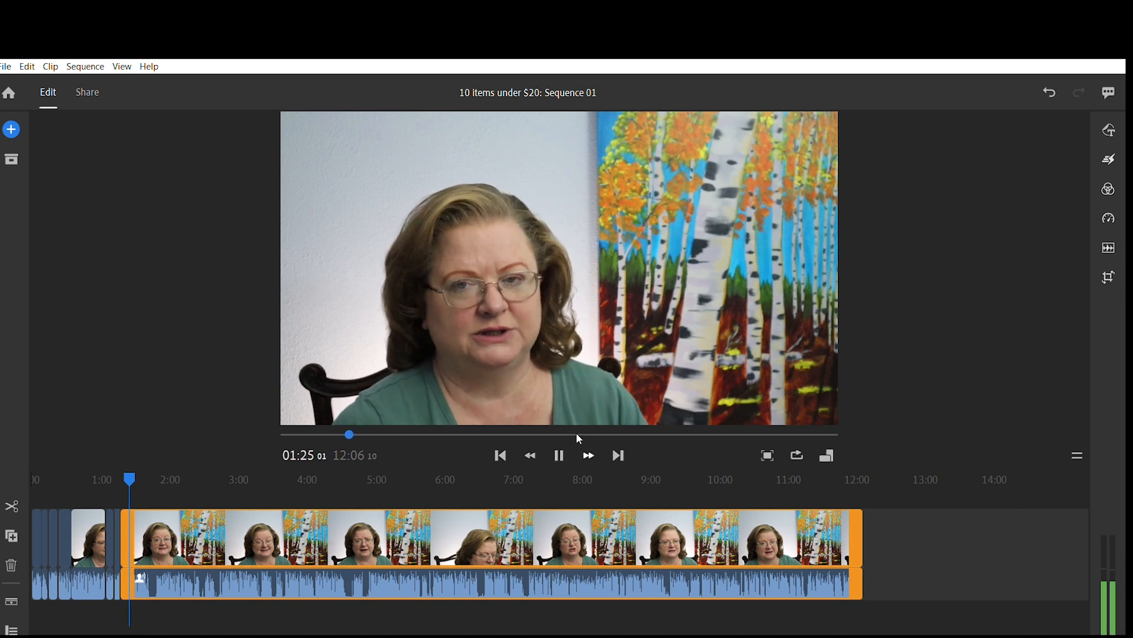
Step: Review the main clip from 01:25 onward and split it at about 01:45
{"action": "left_click", "coordinate": [560, 454]}
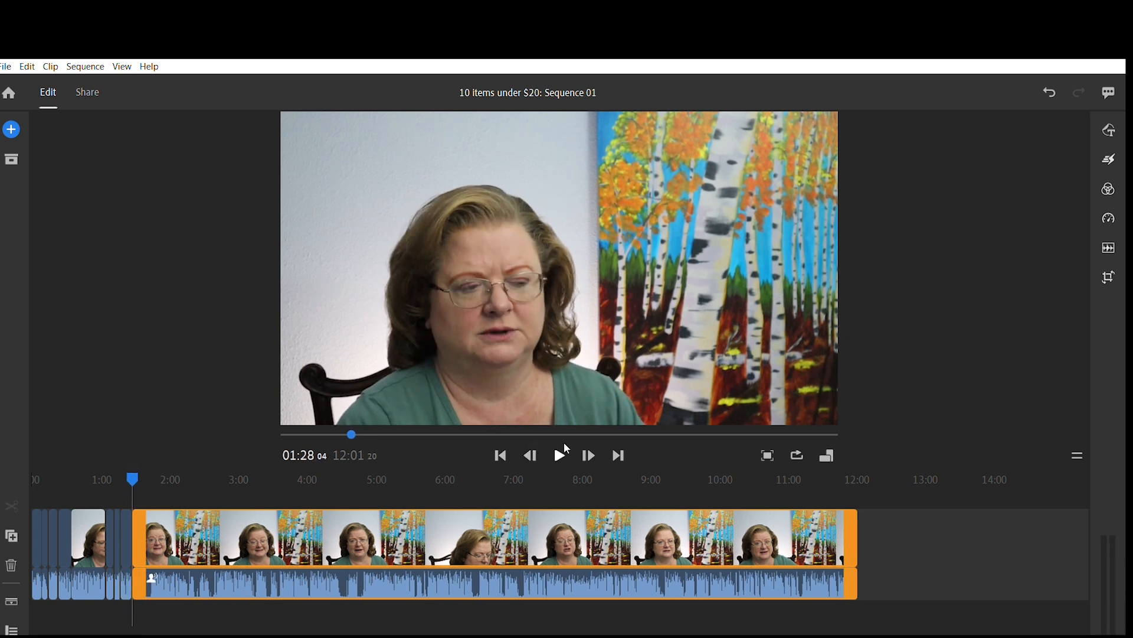
{"action": "left_click", "coordinate": [562, 448]}
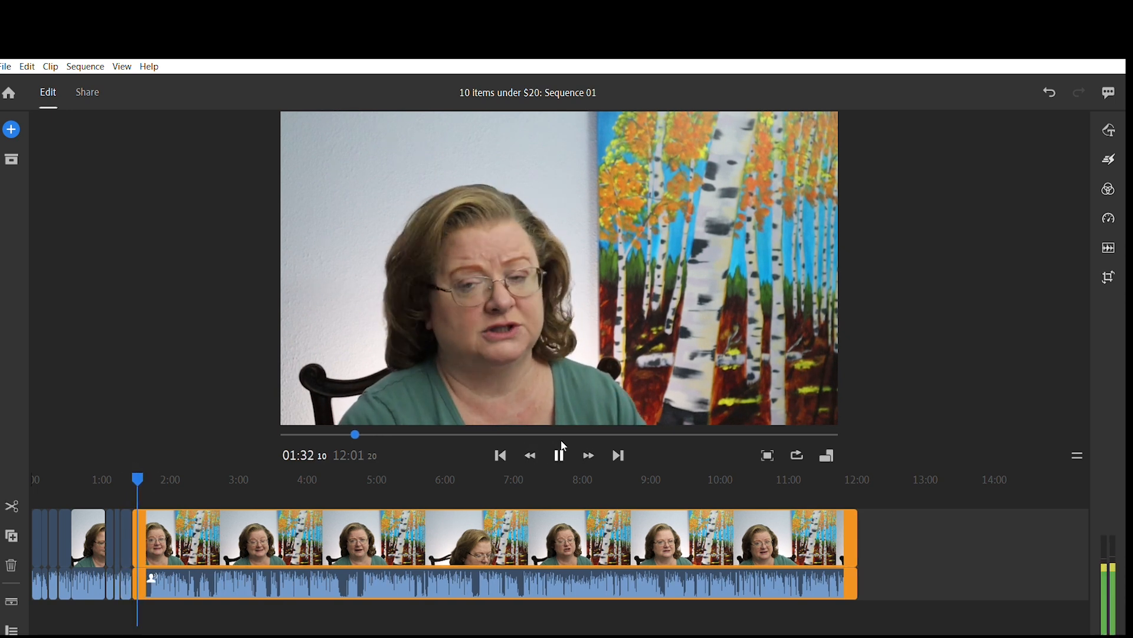
{"action": "left_click", "coordinate": [560, 452]}
{"action": "mouse_move", "coordinate": [149, 474]}
{"action": "left_mouse_down"}
{"action": "mouse_move", "coordinate": [134, 471]}
{"action": "mouse_move", "coordinate": [153, 474]}
{"action": "left_mouse_up"}
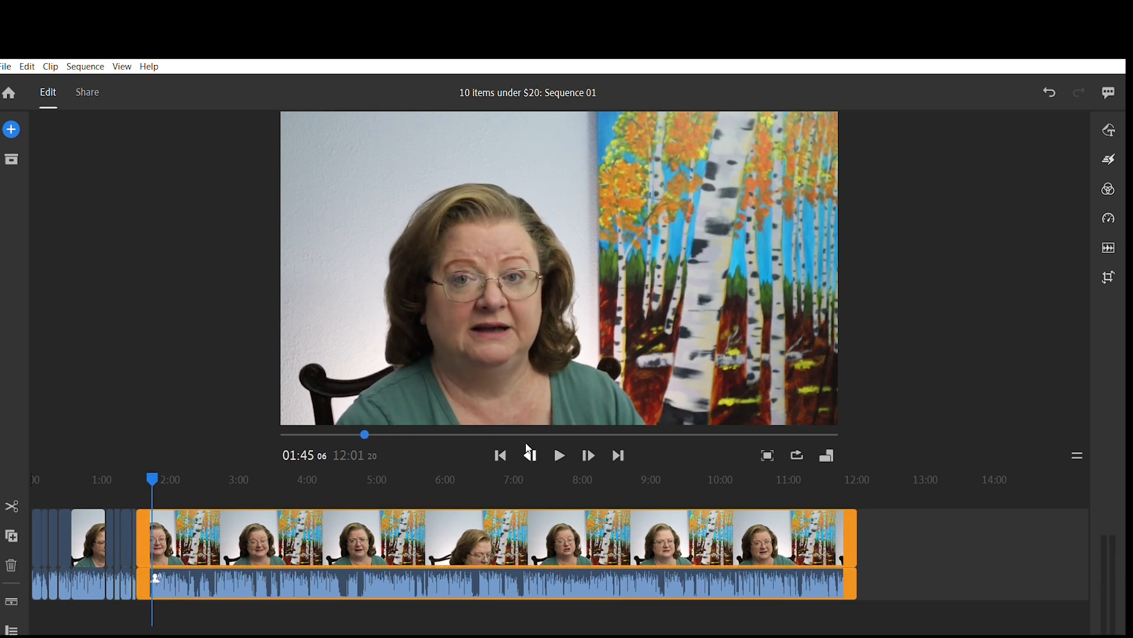
{"action": "left_click", "coordinate": [12, 506]}
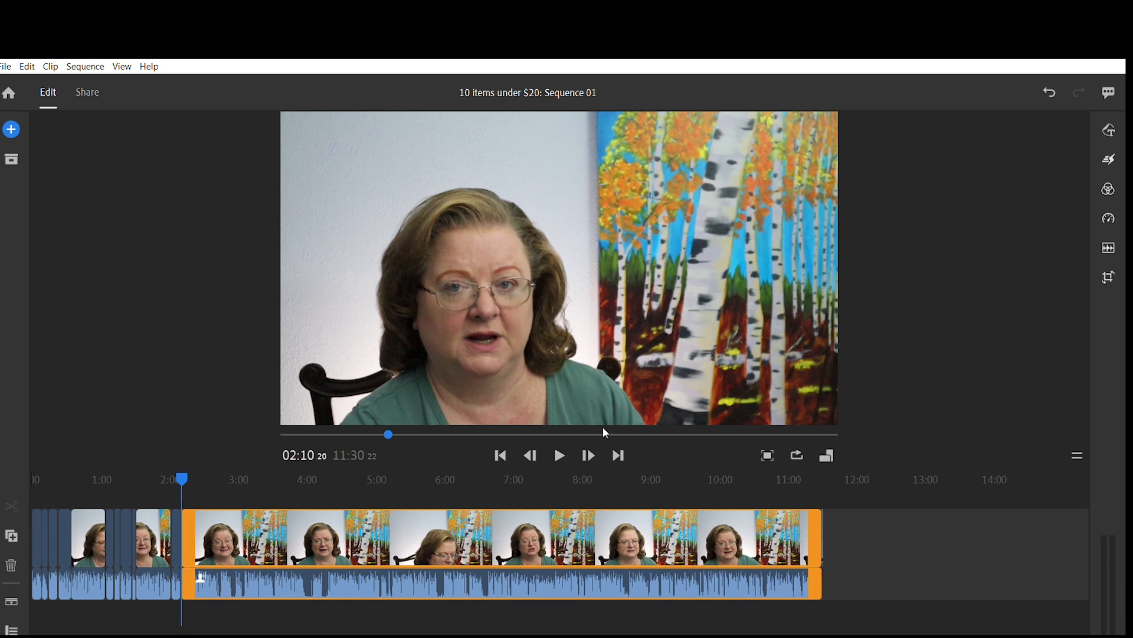
Step: Play on from 02:10 and split the main clip at about 02:42, where the unwanted passage begins
{"action": "left_click", "coordinate": [559, 455]}
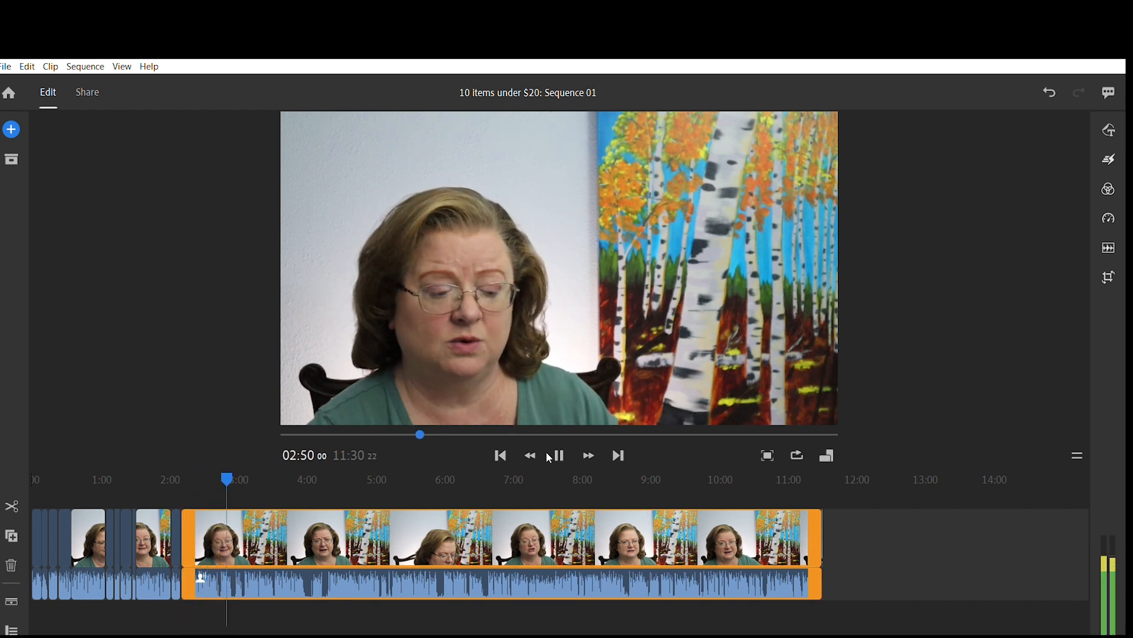
{"action": "left_click", "coordinate": [216, 477]}
{"action": "left_click", "coordinate": [560, 453]}
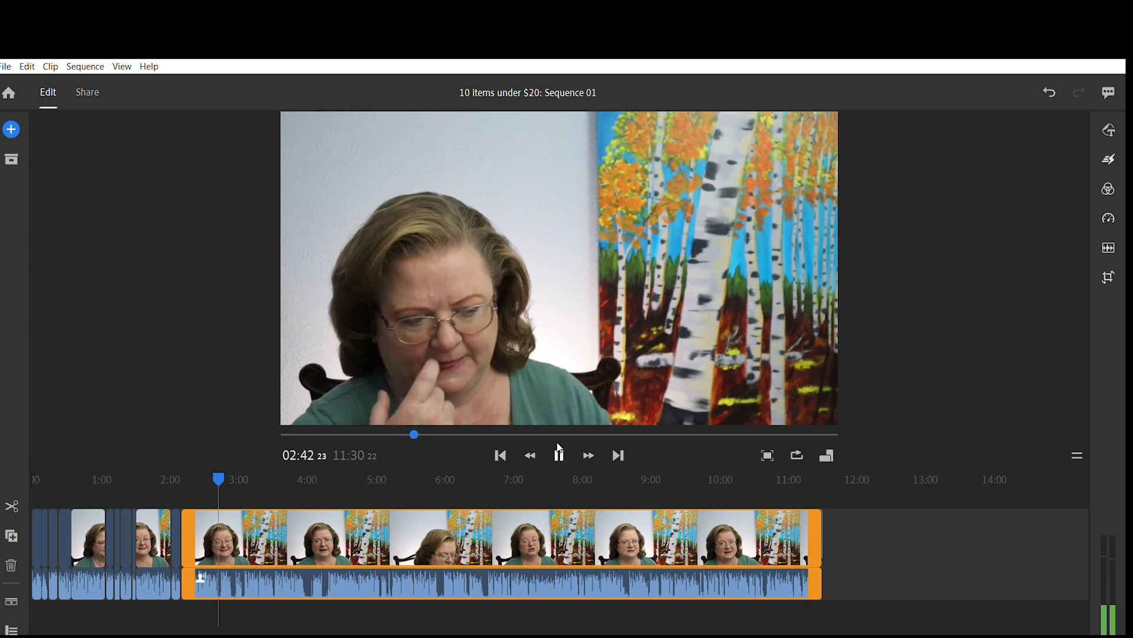
{"action": "left_click_drag", "start_coordinate": [220, 476], "coordinate": [218, 475]}
{"action": "left_click", "coordinate": [11, 506]}
Step: Split the main clip at 02:45:21 and delete the short segment between this cut and the previous one
{"action": "left_click", "coordinate": [560, 452]}
{"action": "left_click", "coordinate": [561, 452]}
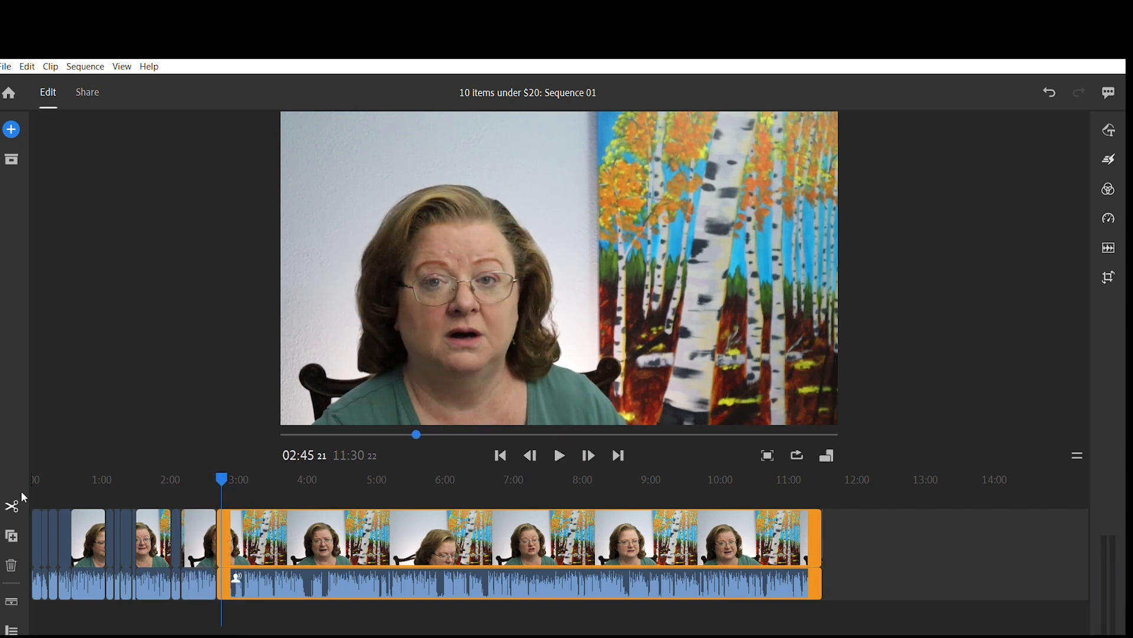
{"action": "left_click", "coordinate": [12, 506]}
{"action": "left_click", "coordinate": [220, 538]}
{"action": "left_click", "coordinate": [12, 565]}
Step: Play on from 02:45:21 and split the main clip at about 02:50
{"action": "left_click", "coordinate": [562, 454]}
{"action": "left_click", "coordinate": [560, 452]}
{"action": "left_click", "coordinate": [589, 454]}
{"action": "left_click", "coordinate": [12, 506]}
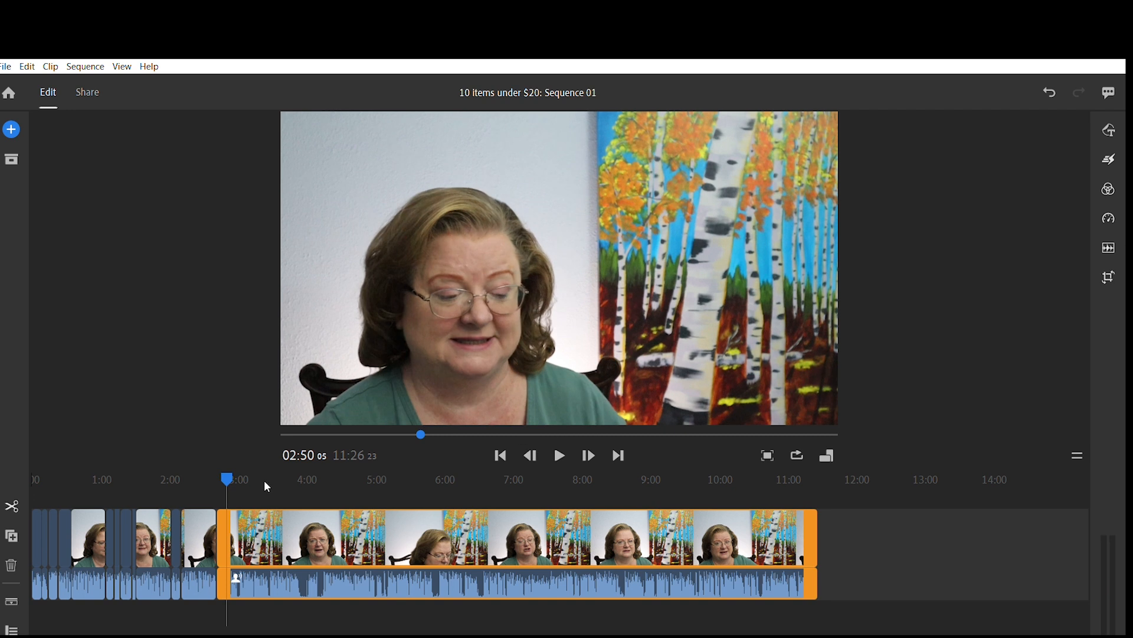
{"action": "left_click", "coordinate": [557, 451]}
{"action": "left_click", "coordinate": [228, 474]}
{"action": "left_click", "coordinate": [560, 452]}
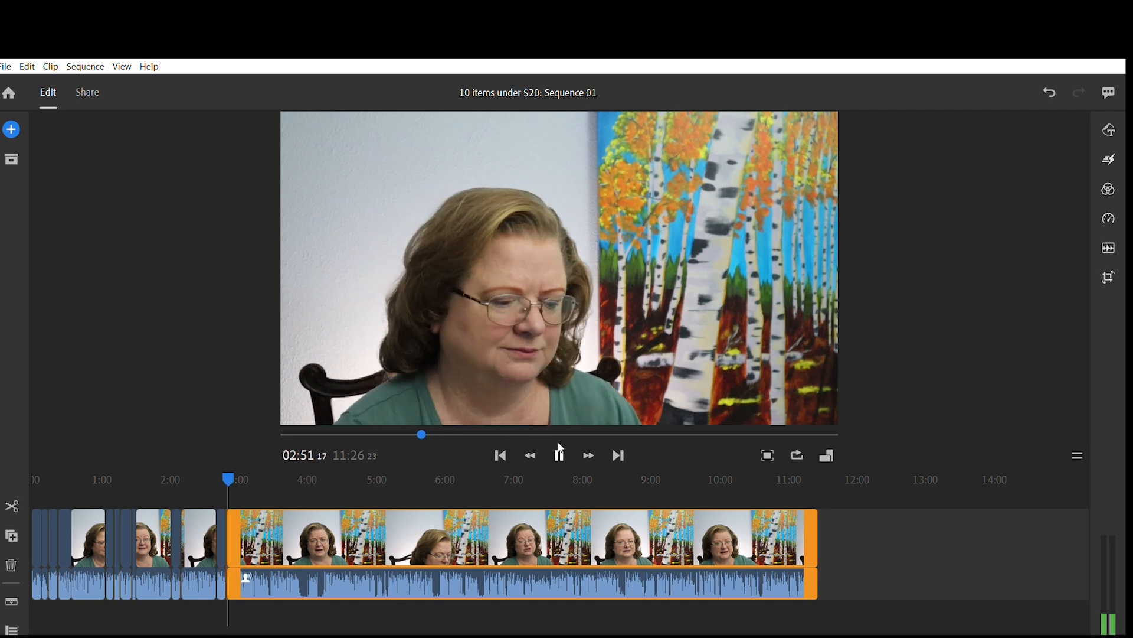
Step: Split the main clip just past the 02:50 cut, delete the short segment between the cuts and play on to about 02:58
{"action": "left_click", "coordinate": [559, 452]}
{"action": "left_click", "coordinate": [529, 452]}
{"action": "left_click", "coordinate": [12, 506]}
{"action": "left_click", "coordinate": [230, 538]}
{"action": "left_click", "coordinate": [11, 565]}
{"action": "left_click", "coordinate": [559, 448]}
{"action": "left_click", "coordinate": [559, 449]}
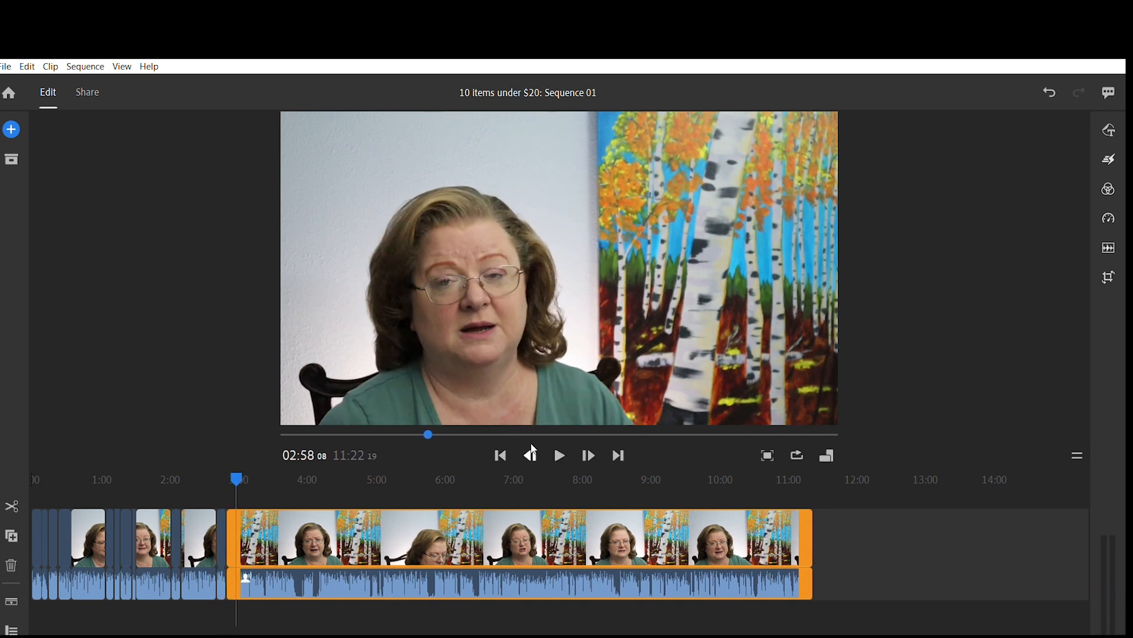
Step: Split the main clip at about 02:58 and delete the segment between this cut and the 02:50 cut
{"action": "left_click", "coordinate": [531, 453]}
{"action": "left_click", "coordinate": [11, 506]}
{"action": "left_click", "coordinate": [231, 539]}
{"action": "left_click", "coordinate": [12, 564]}
{"action": "left_click", "coordinate": [559, 454]}
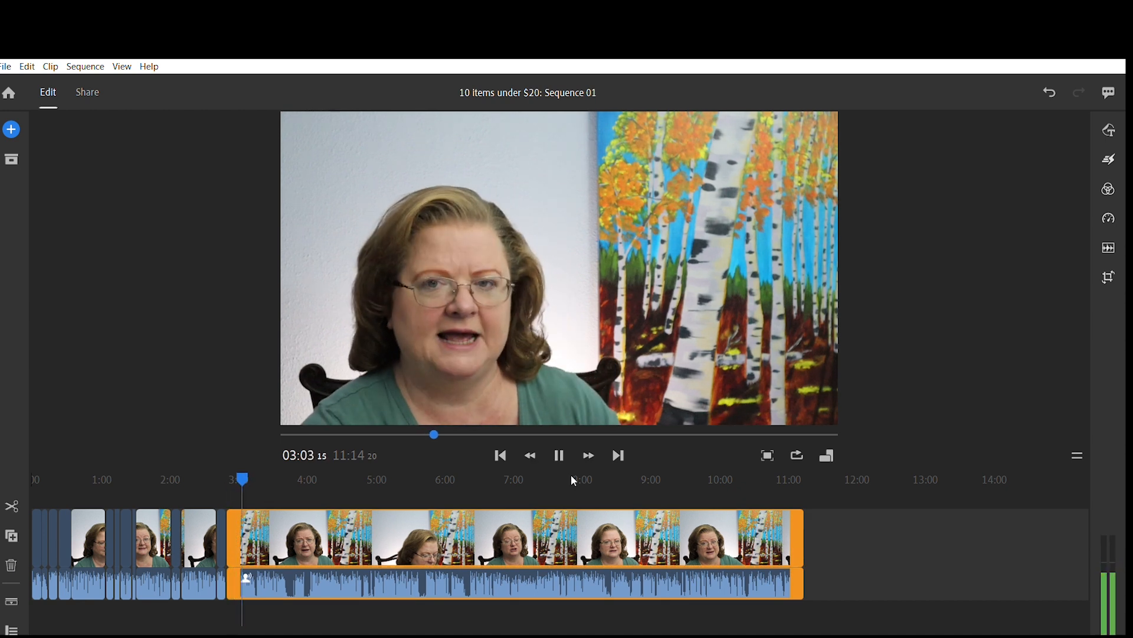
Step: Split the main clip at 03:13:15 and again shortly after, and delete the short segment between the two cuts
{"action": "left_click_drag", "start_coordinate": [260, 472], "coordinate": [253, 472]}
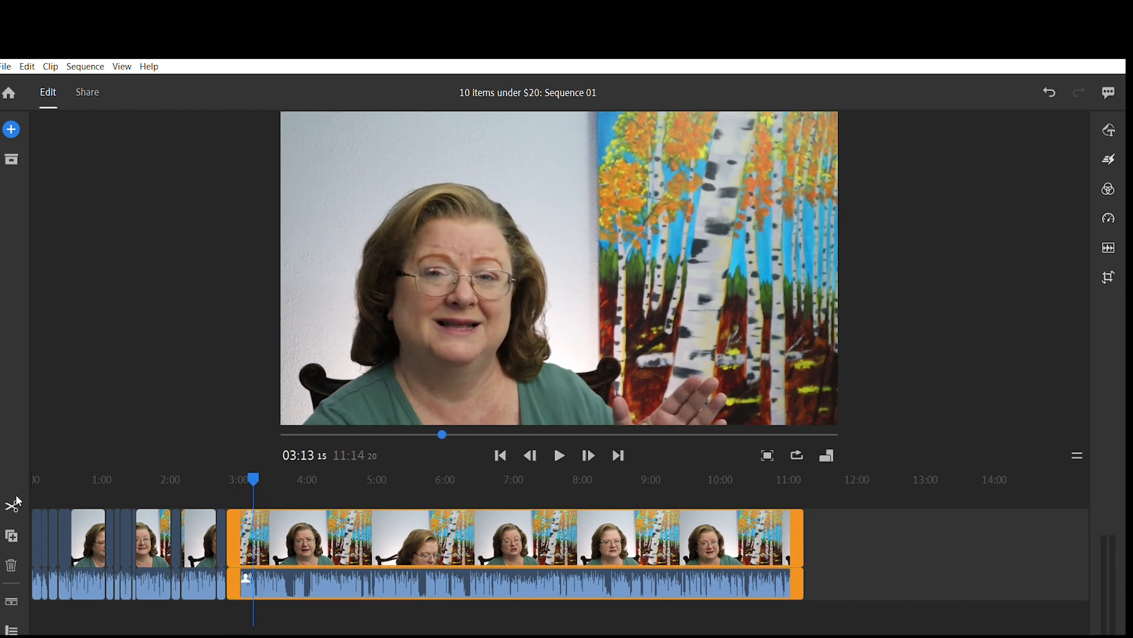
{"action": "left_click", "coordinate": [12, 506]}
{"action": "left_click", "coordinate": [559, 455]}
{"action": "left_click", "coordinate": [527, 454]}
{"action": "left_click", "coordinate": [12, 506]}
{"action": "left_click", "coordinate": [255, 538]}
{"action": "left_click", "coordinate": [11, 563]}
{"action": "left_click", "coordinate": [559, 454]}
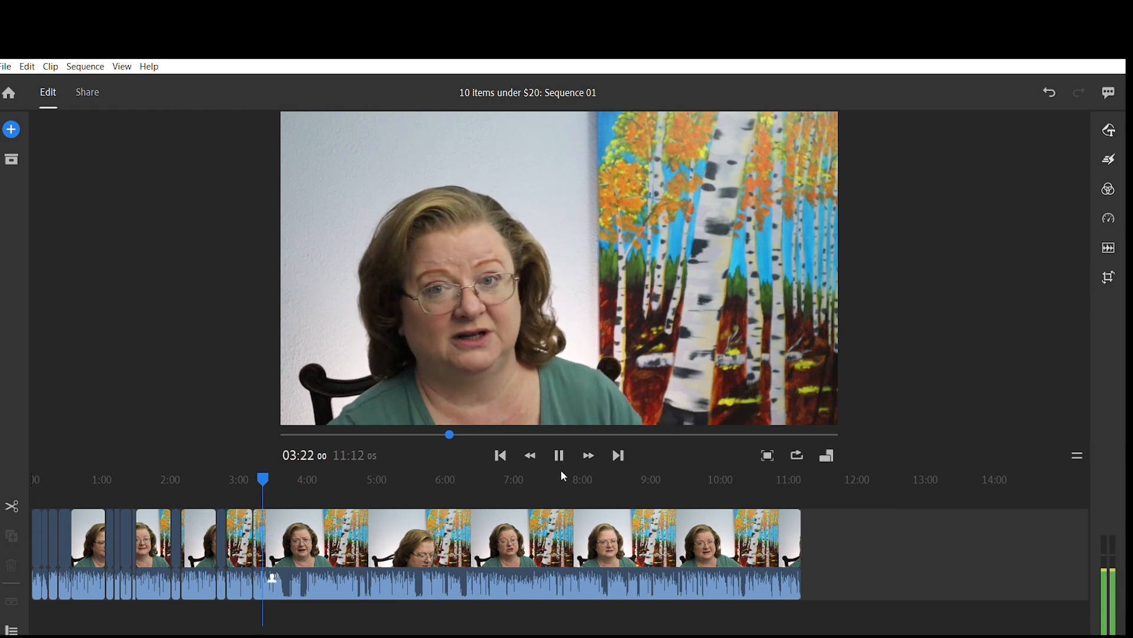
Step: Play on from 03:22 and split the main clip at 03:38:18
{"action": "left_click", "coordinate": [559, 455]}
{"action": "left_click", "coordinate": [530, 454]}
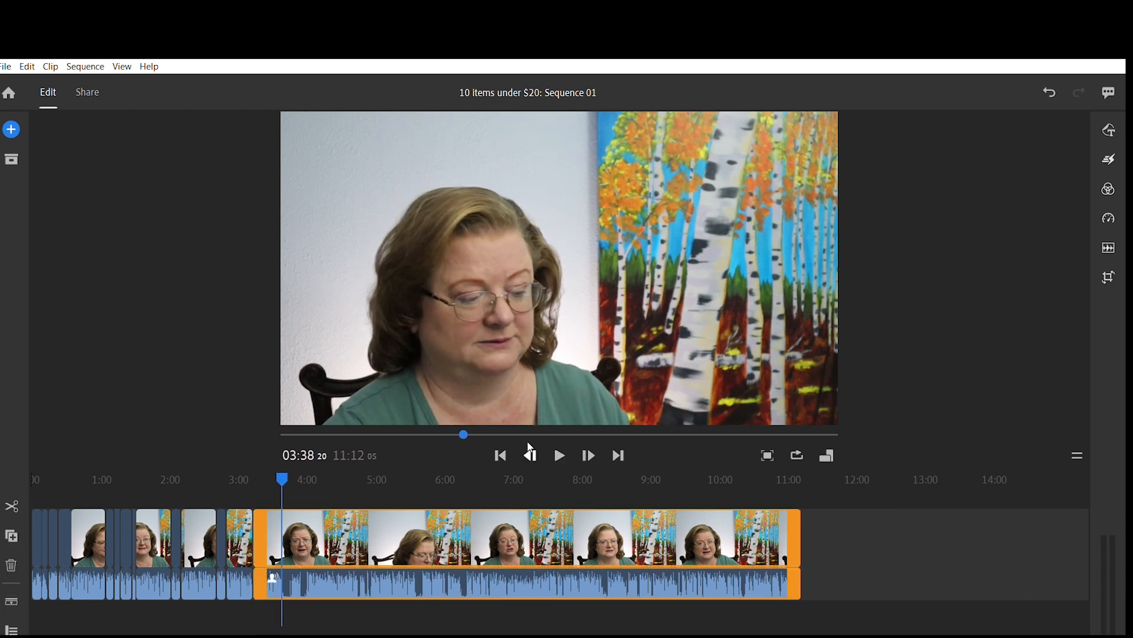
{"action": "left_click", "coordinate": [529, 455]}
{"action": "left_click", "coordinate": [12, 506]}
{"action": "left_click", "coordinate": [559, 455]}
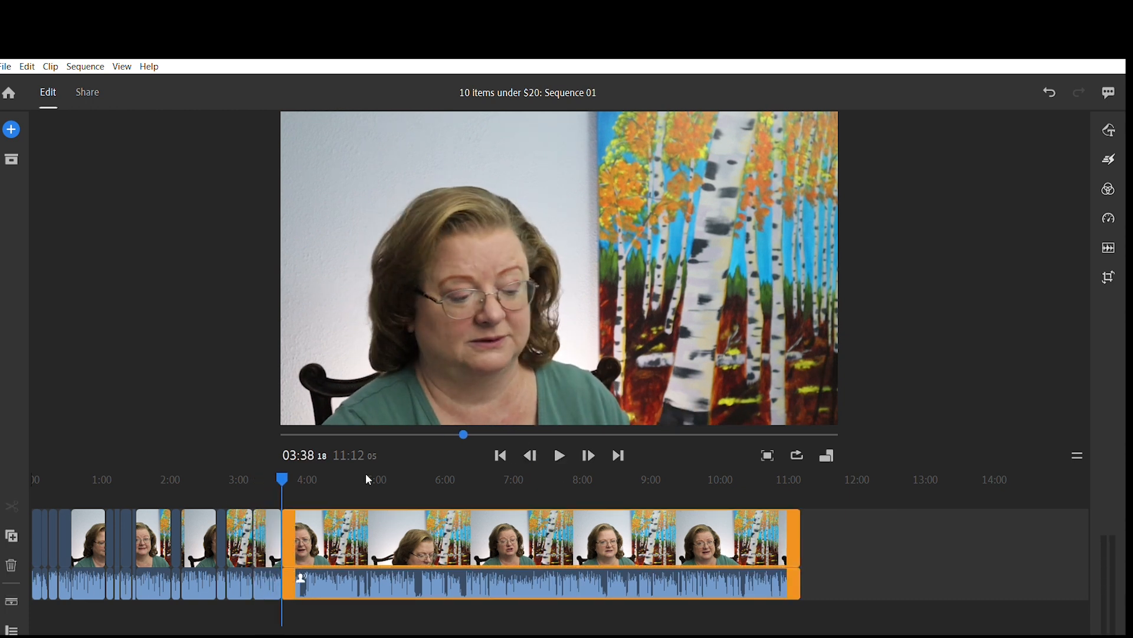
Step: Replay the segment before the 03:38 cut from about 03:27, split it and delete the unwanted part
{"action": "left_click", "coordinate": [268, 483]}
{"action": "left_click", "coordinate": [559, 454]}
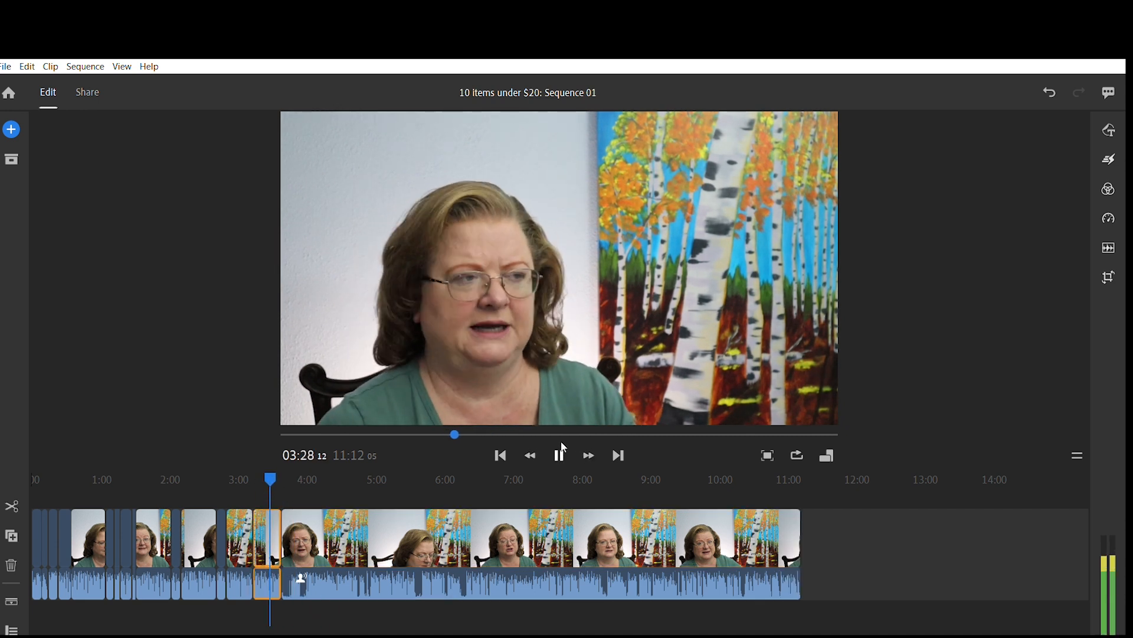
{"action": "left_click", "coordinate": [559, 454]}
{"action": "left_click", "coordinate": [12, 506]}
{"action": "left_click", "coordinate": [11, 565]}
Step: Play on from about 03:38, cut the main clip at 04:52:19 and remove the short unwanted passage there
{"action": "left_click", "coordinate": [281, 483]}
{"action": "left_click", "coordinate": [560, 454]}
{"action": "left_click", "coordinate": [560, 455]}
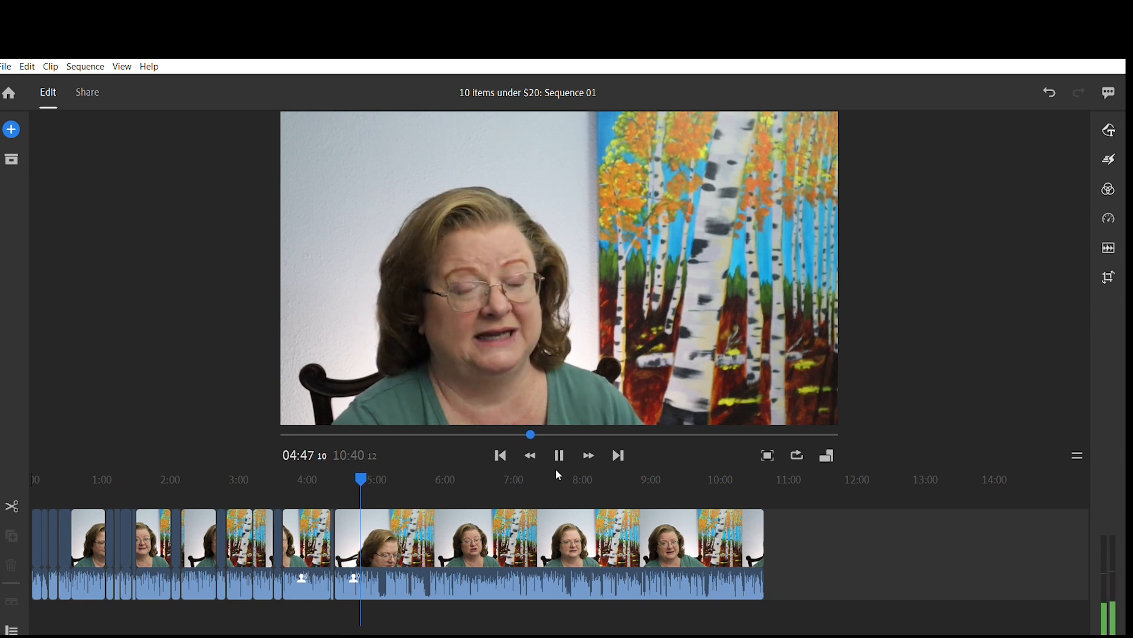
{"action": "left_click", "coordinate": [366, 481]}
{"action": "left_click", "coordinate": [559, 454]}
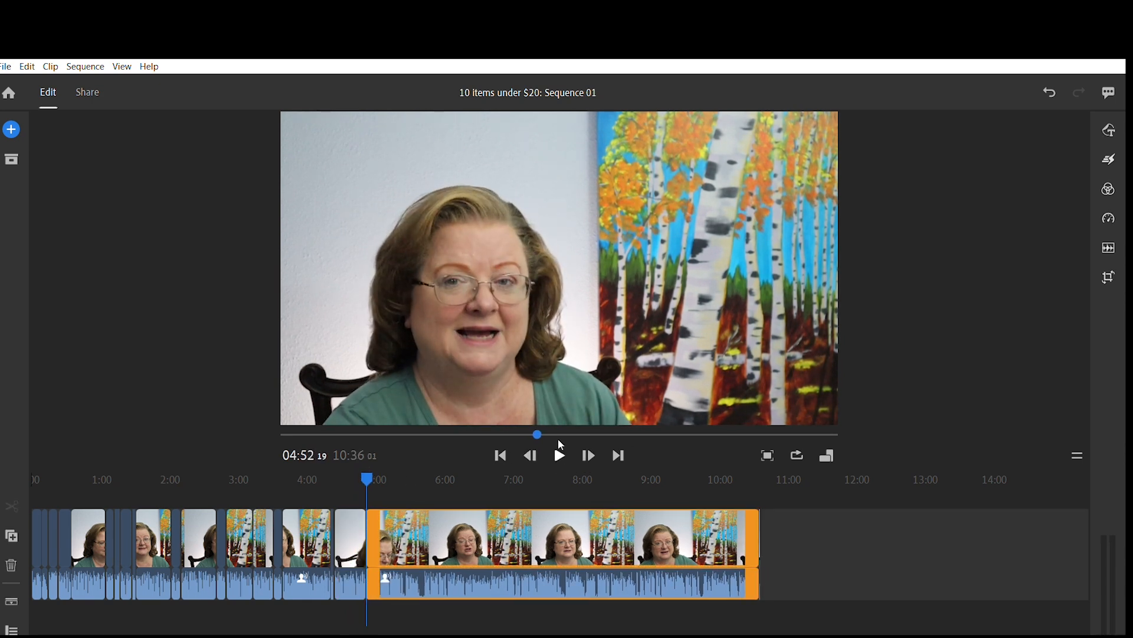
Step: Cut the unwanted passages out of the main clip between about 05:00 and 06:34
{"action": "left_click", "coordinate": [560, 455]}
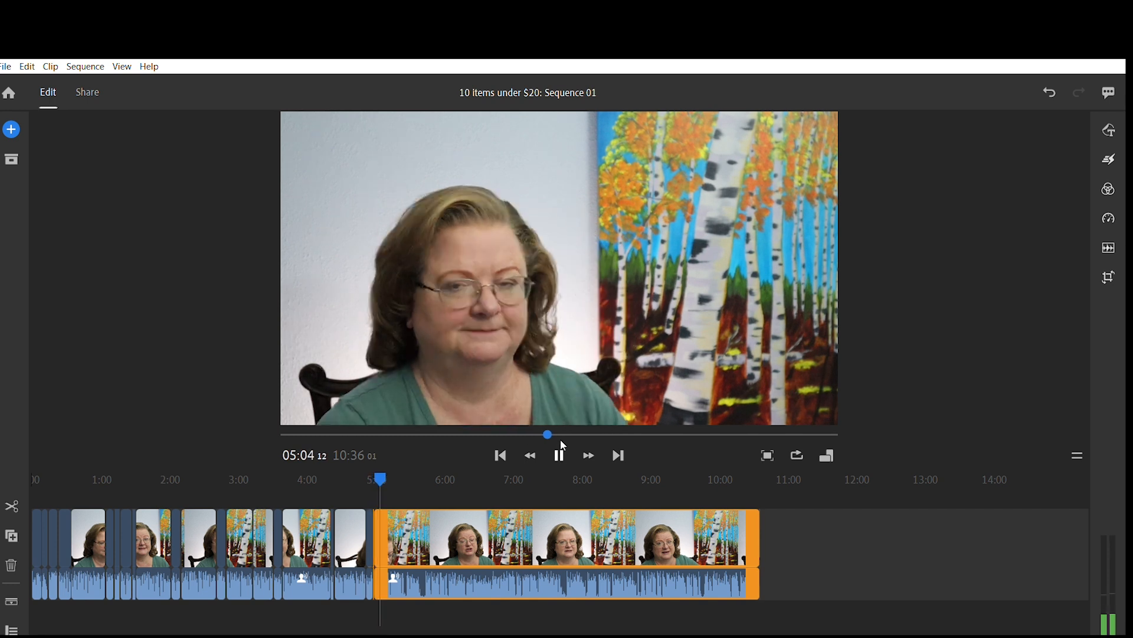
{"action": "left_click", "coordinate": [560, 455]}
{"action": "key", "text": "space"}
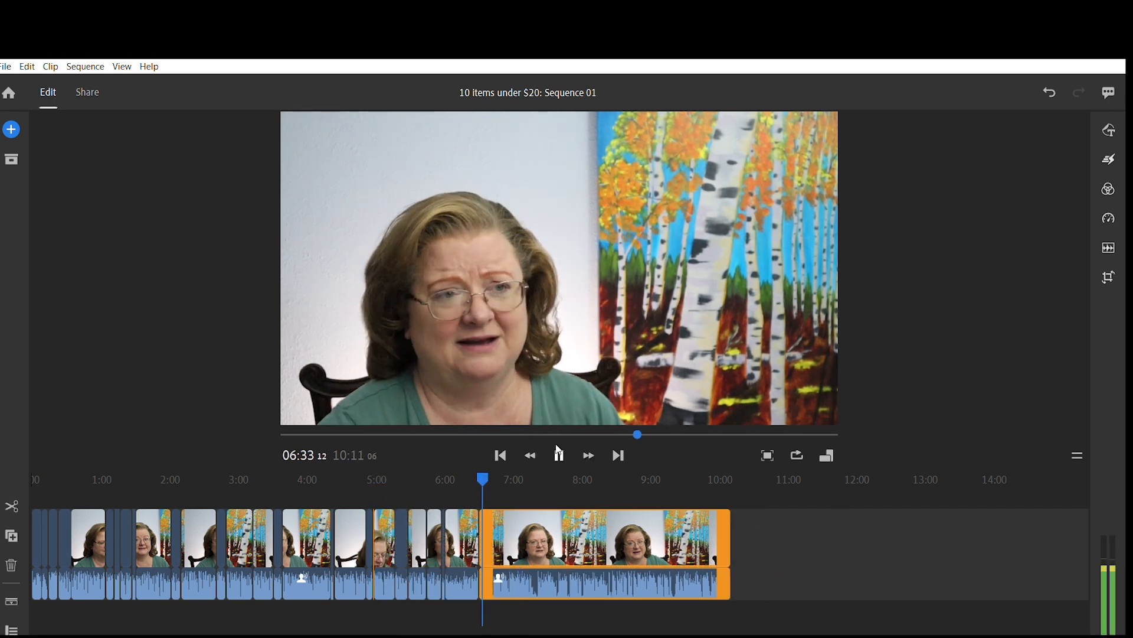
{"action": "key", "text": "space"}
{"action": "key", "text": "space"}
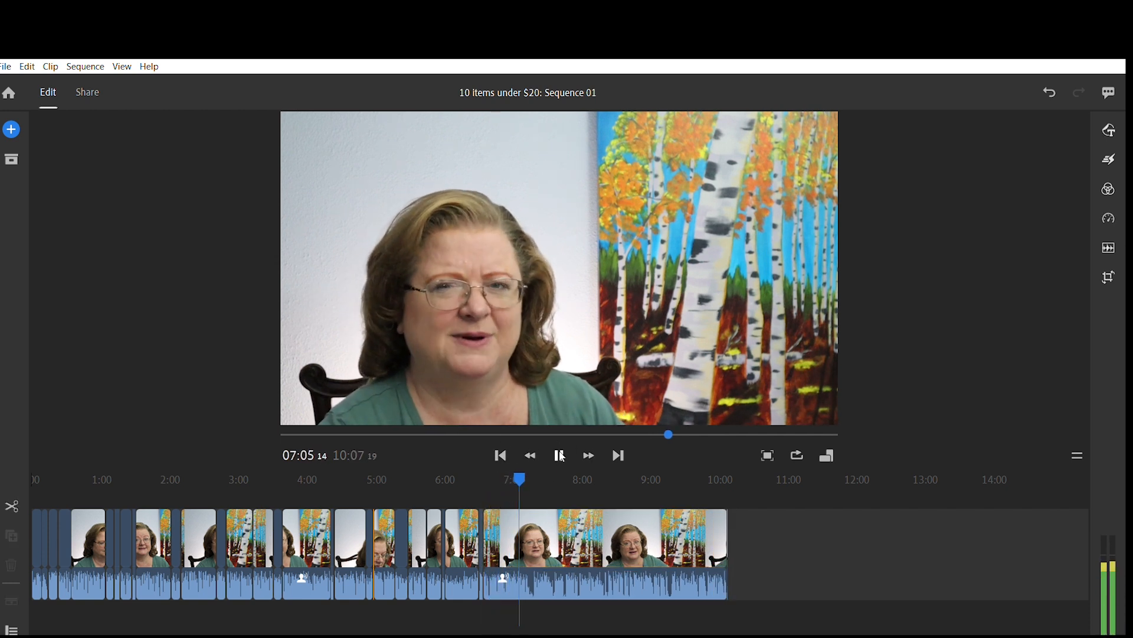
Step: Split the main clip at about 07:13, remove the short unwanted passage there and play on
{"action": "left_click", "coordinate": [561, 455]}
{"action": "left_click", "coordinate": [532, 543]}
{"action": "left_click", "coordinate": [12, 506]}
{"action": "left_click", "coordinate": [559, 454]}
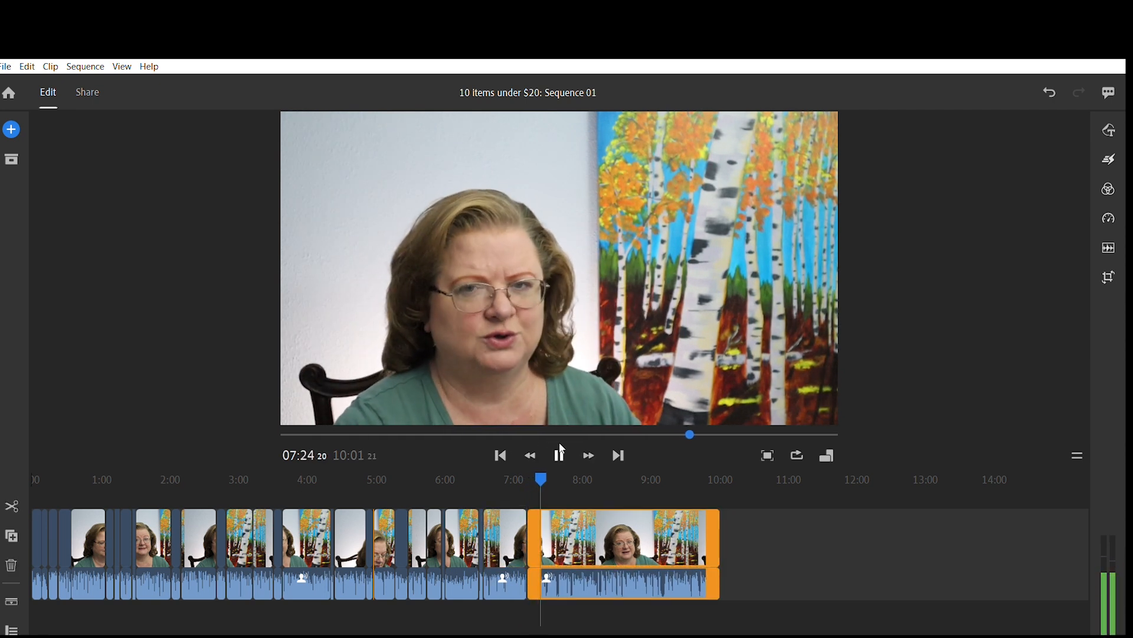
Step: Split the main clip at 07:28:14 and cut out the unwanted passages from there to about 08:00
{"action": "left_click", "coordinate": [560, 451]}
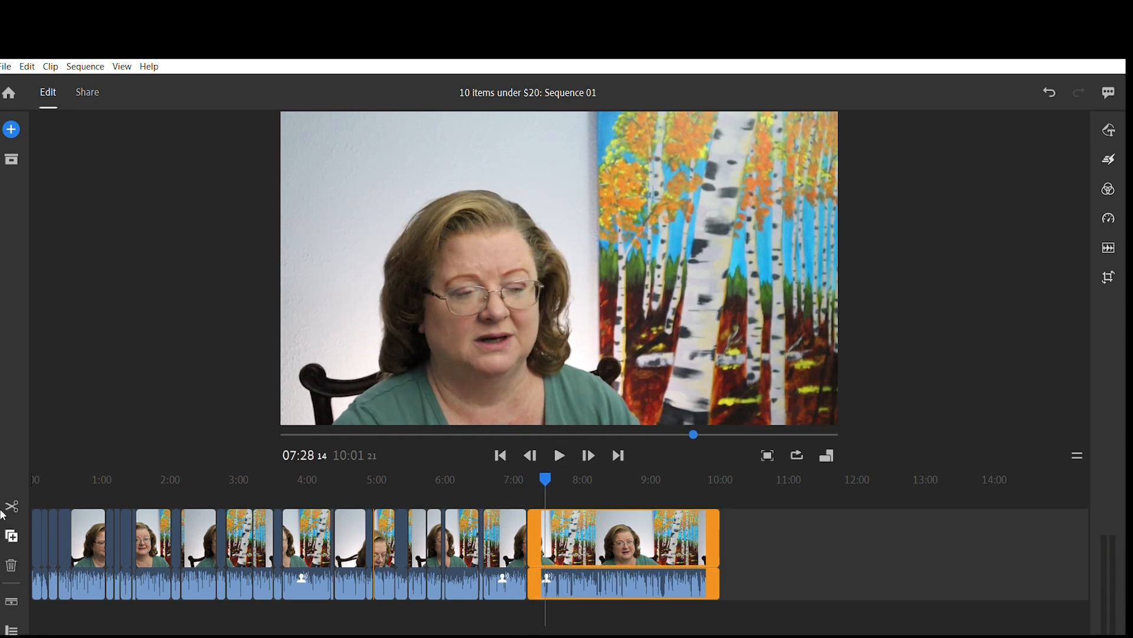
{"action": "left_click", "coordinate": [12, 506]}
{"action": "left_click", "coordinate": [562, 451]}
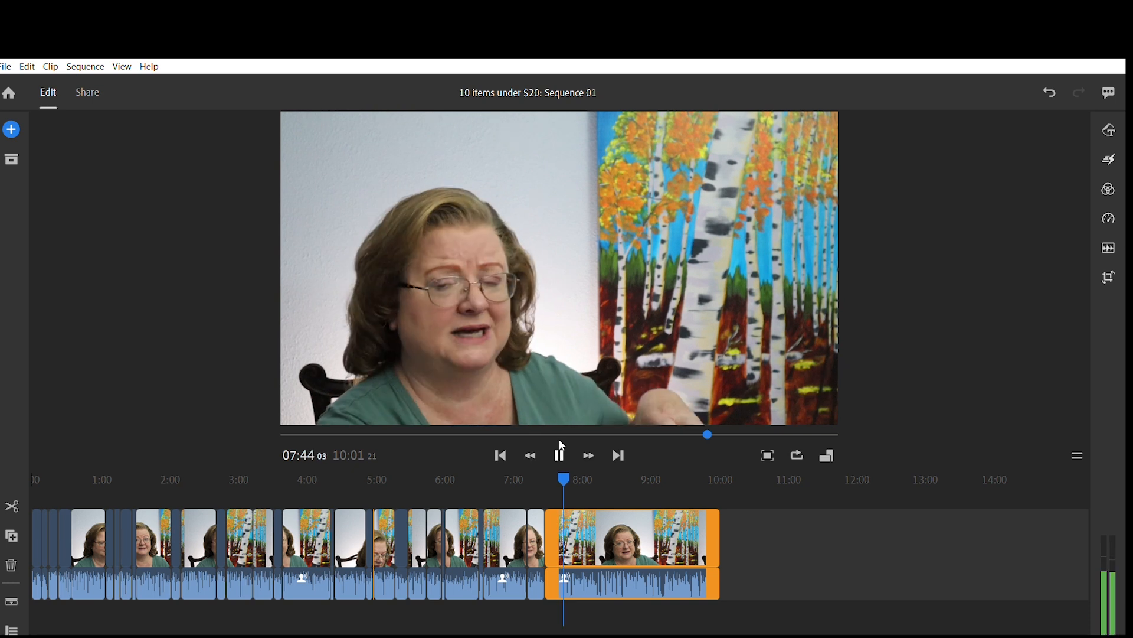
{"action": "left_click", "coordinate": [559, 452]}
{"action": "left_click", "coordinate": [559, 453]}
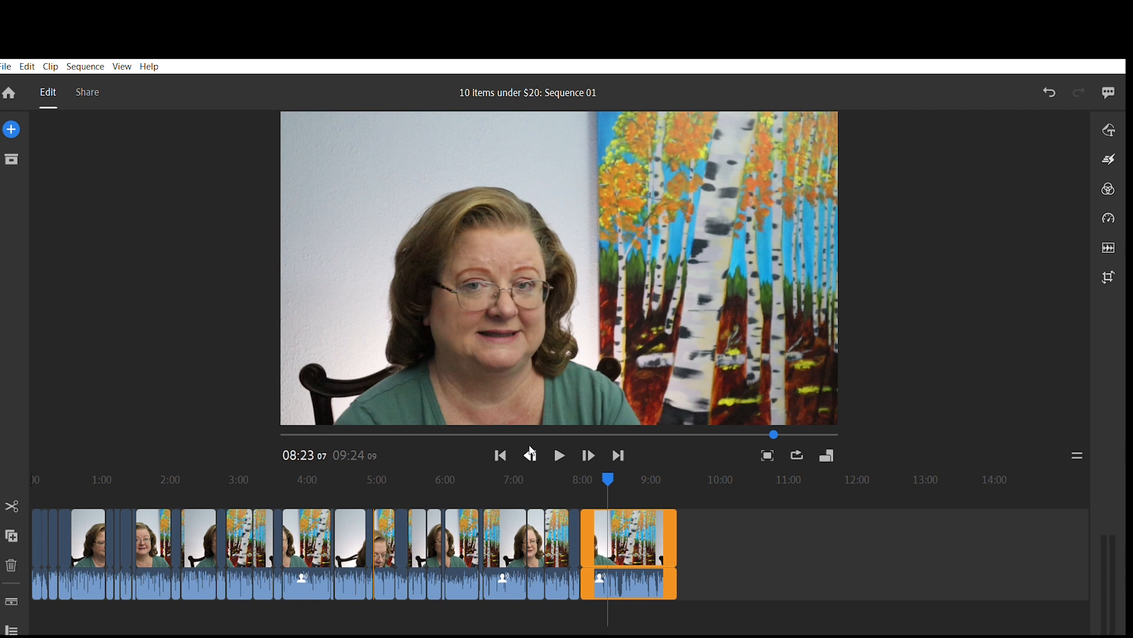
Step: Cut the remaining unwanted passages out of the main clip between about 08:23 and 08:56
{"action": "left_click", "coordinate": [559, 452]}
{"action": "left_click", "coordinate": [560, 452]}
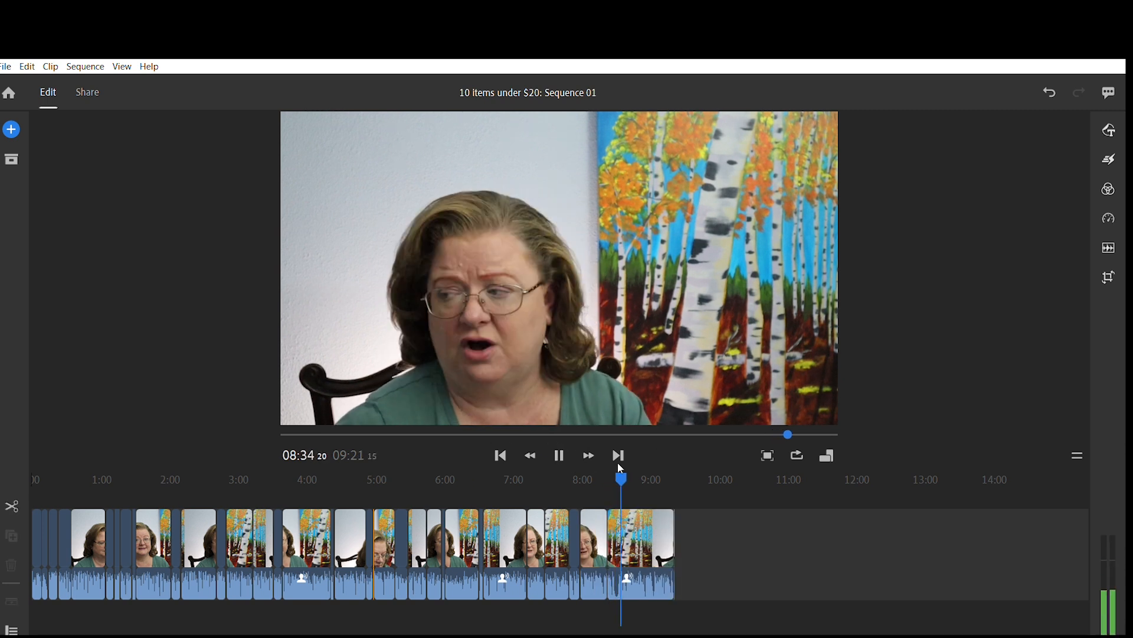
{"action": "left_click", "coordinate": [531, 454]}
{"action": "key", "text": "space"}
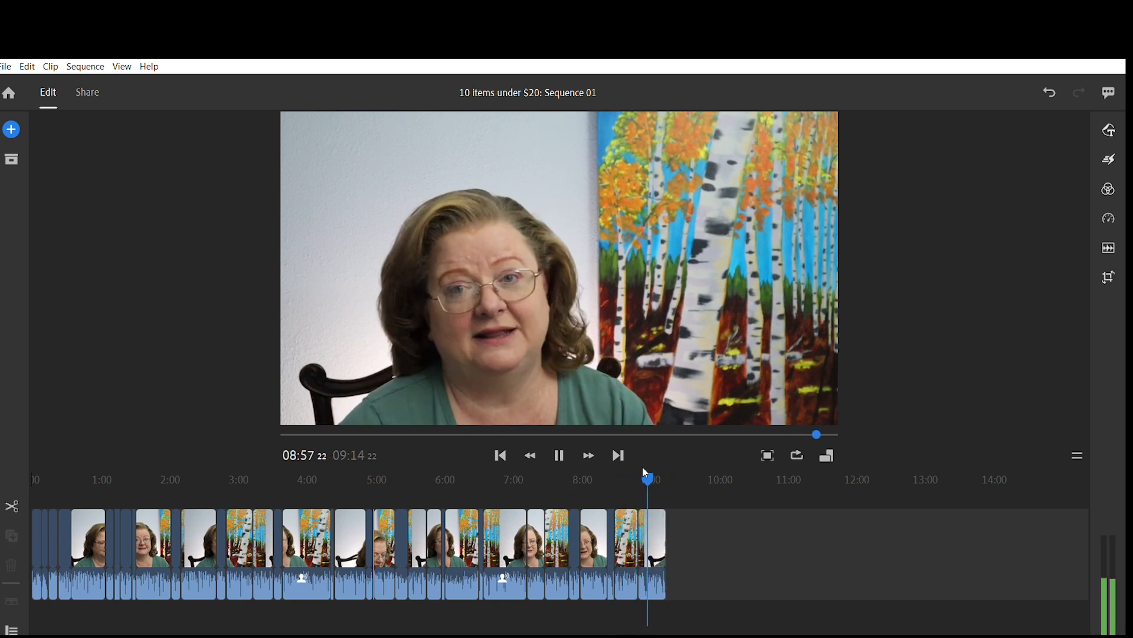
{"action": "left_click", "coordinate": [558, 454]}
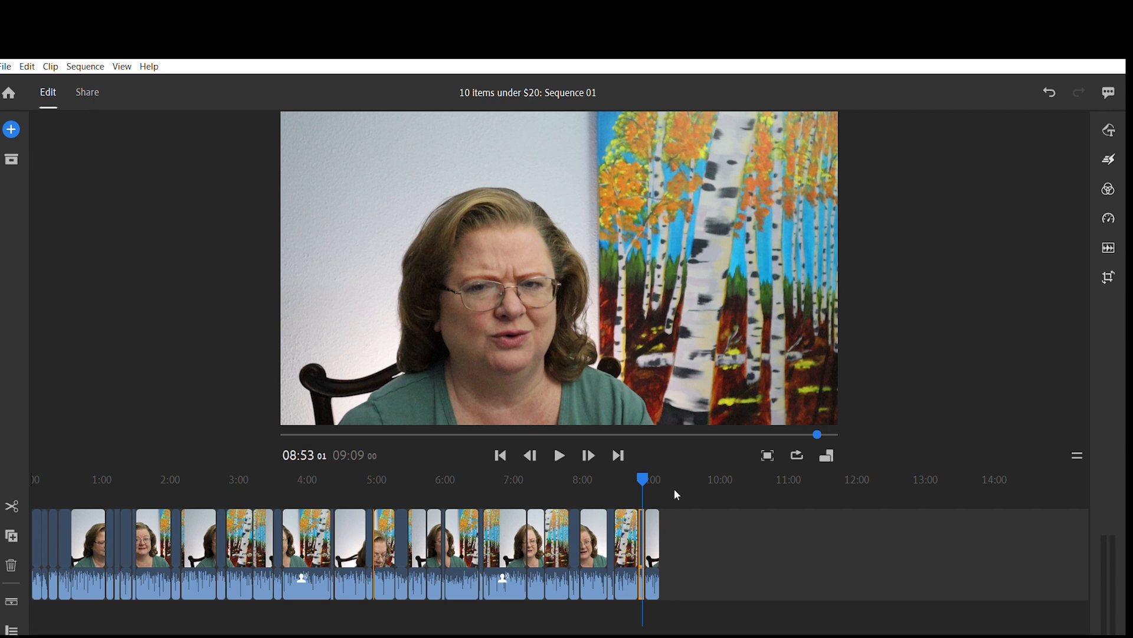
Step: Delete the last segment of the sequence and undo the deletion
{"action": "left_click", "coordinate": [655, 527]}
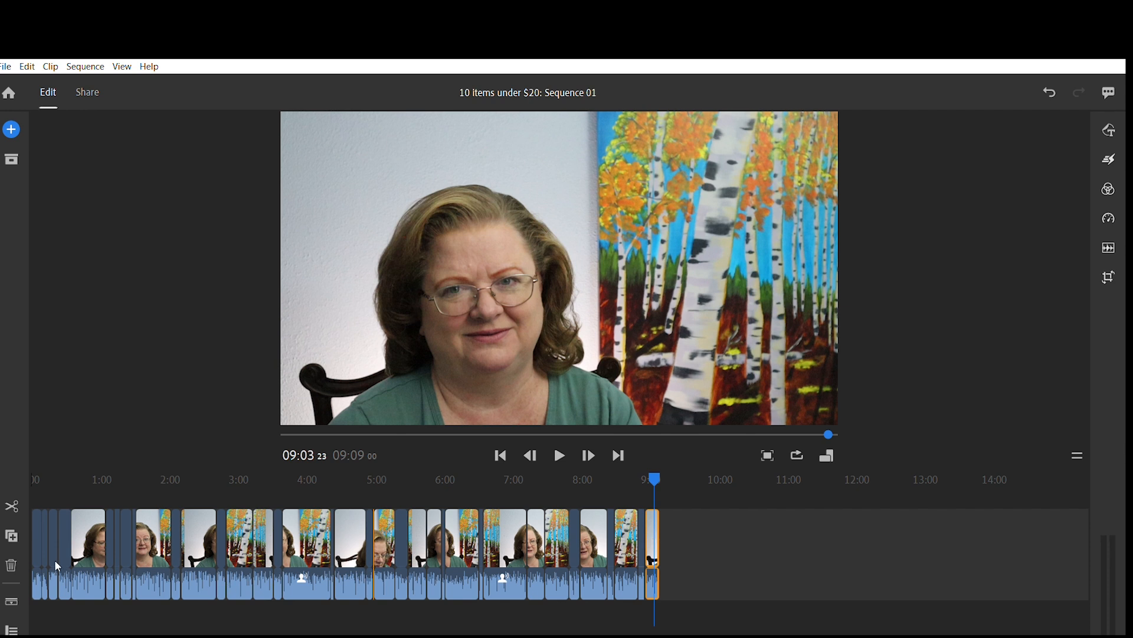
{"action": "left_click", "coordinate": [11, 561]}
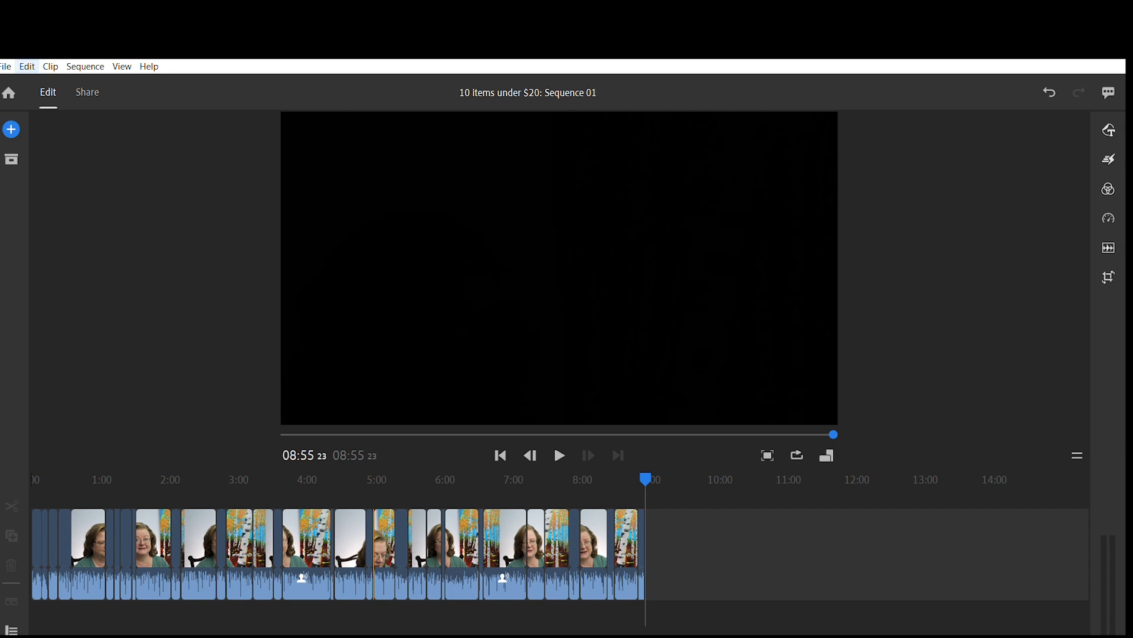
{"action": "left_click", "coordinate": [27, 66]}
{"action": "key", "text": "ctrl+z"}
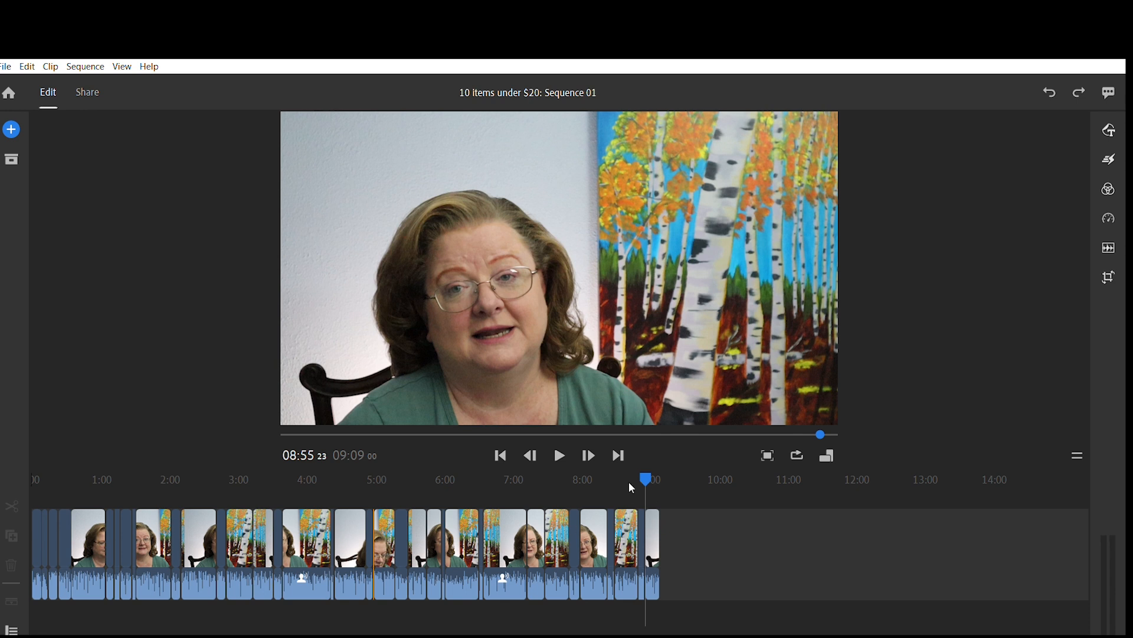
Step: Move the playhead to 00:36:05 and open the media browser at its top-level list of drives
{"action": "left_click_drag", "start_coordinate": [650, 484], "coordinate": [74, 530]}
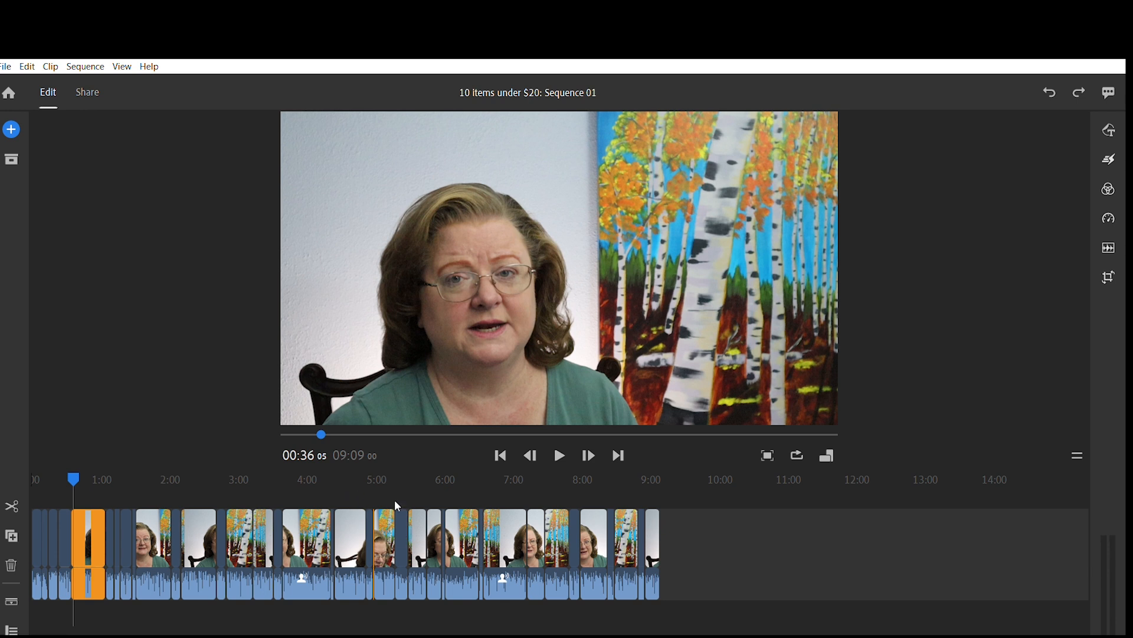
{"action": "left_click", "coordinate": [12, 122]}
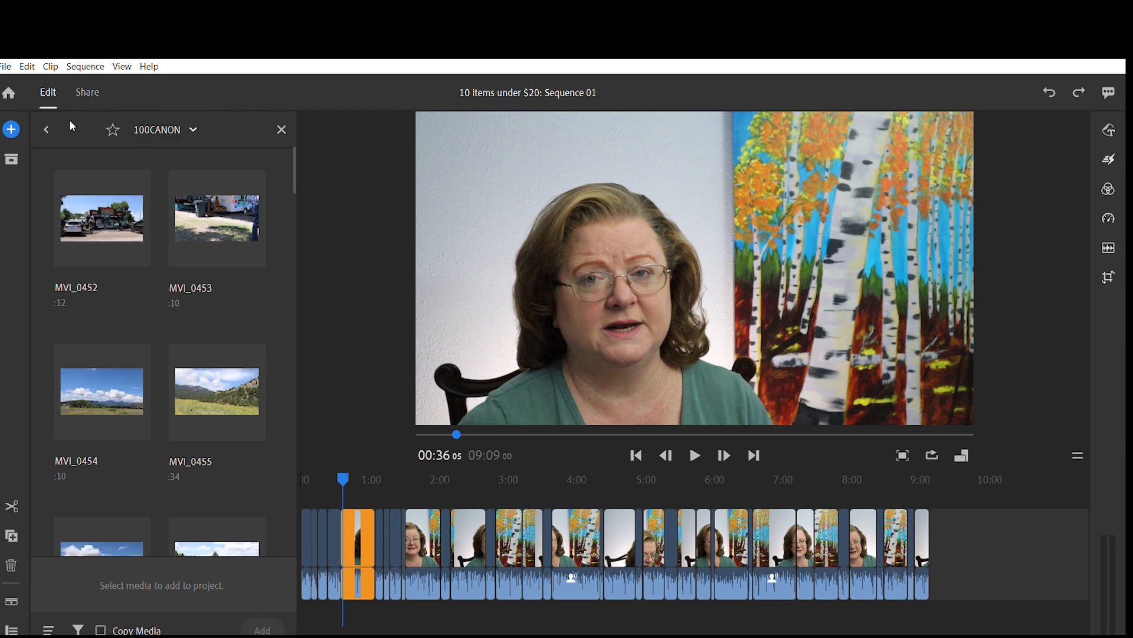
{"action": "left_click", "coordinate": [48, 118]}
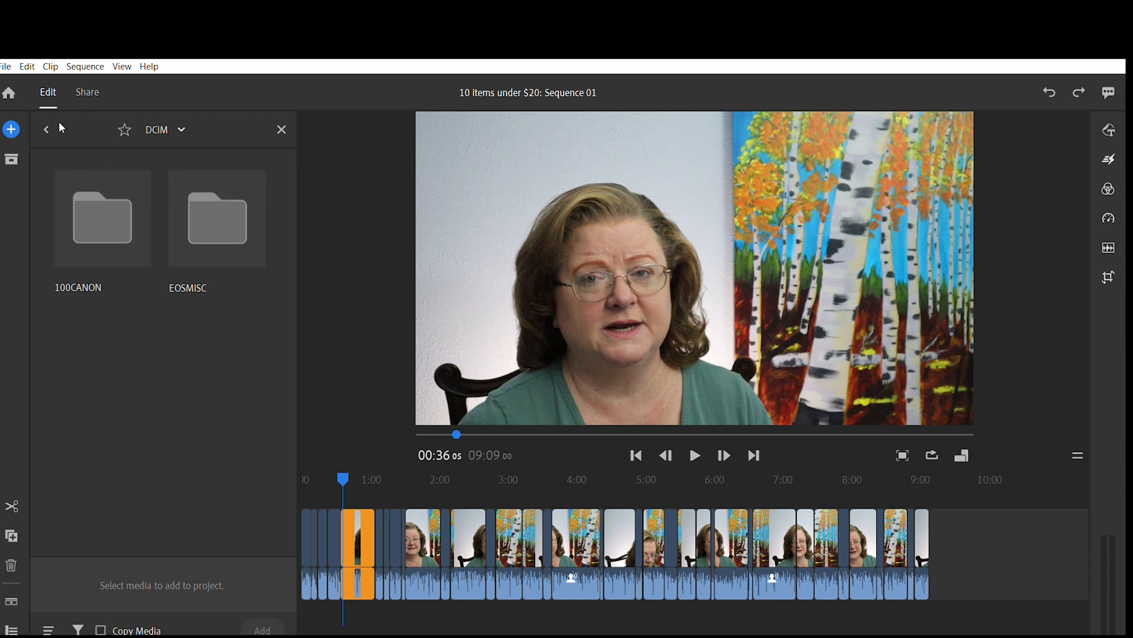
{"action": "left_click", "coordinate": [52, 113]}
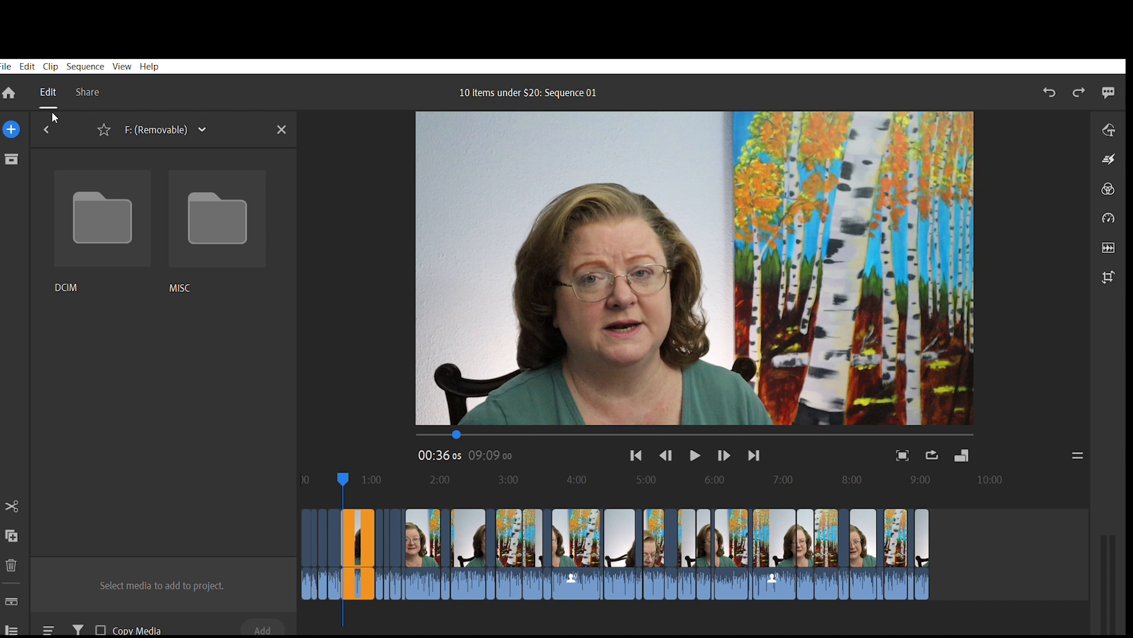
{"action": "left_click", "coordinate": [52, 114]}
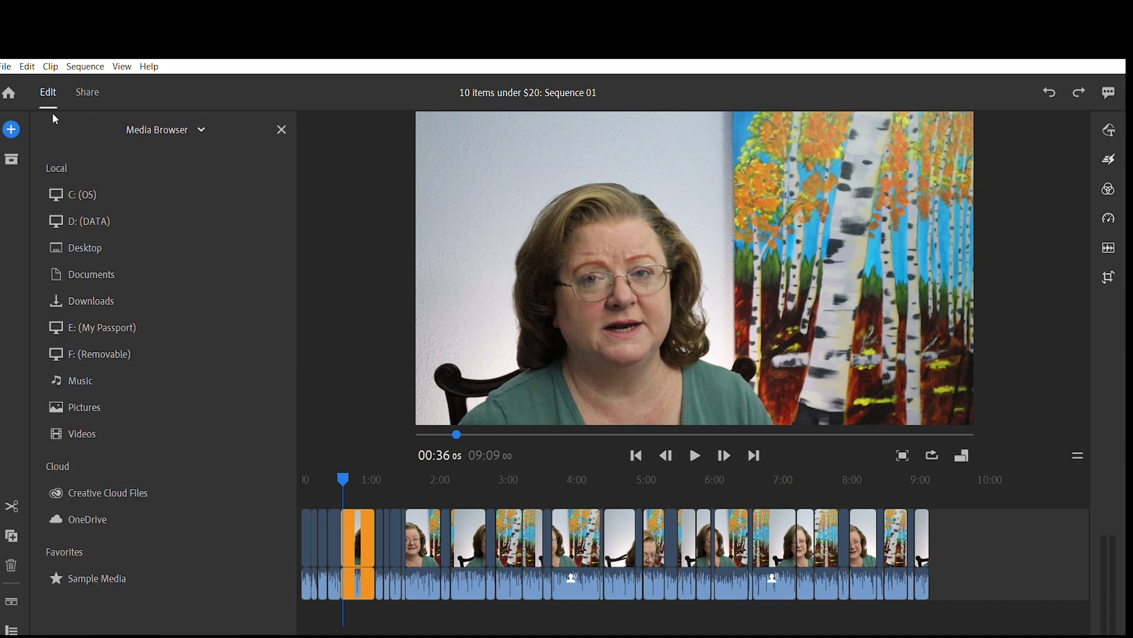
Step: Open the "Organize 10 Items under" folder inside Youtube on E: (My Passport) and look through its product images
{"action": "left_click", "coordinate": [98, 322]}
{"action": "left_click_drag", "start_coordinate": [289, 256], "coordinate": [276, 365]}
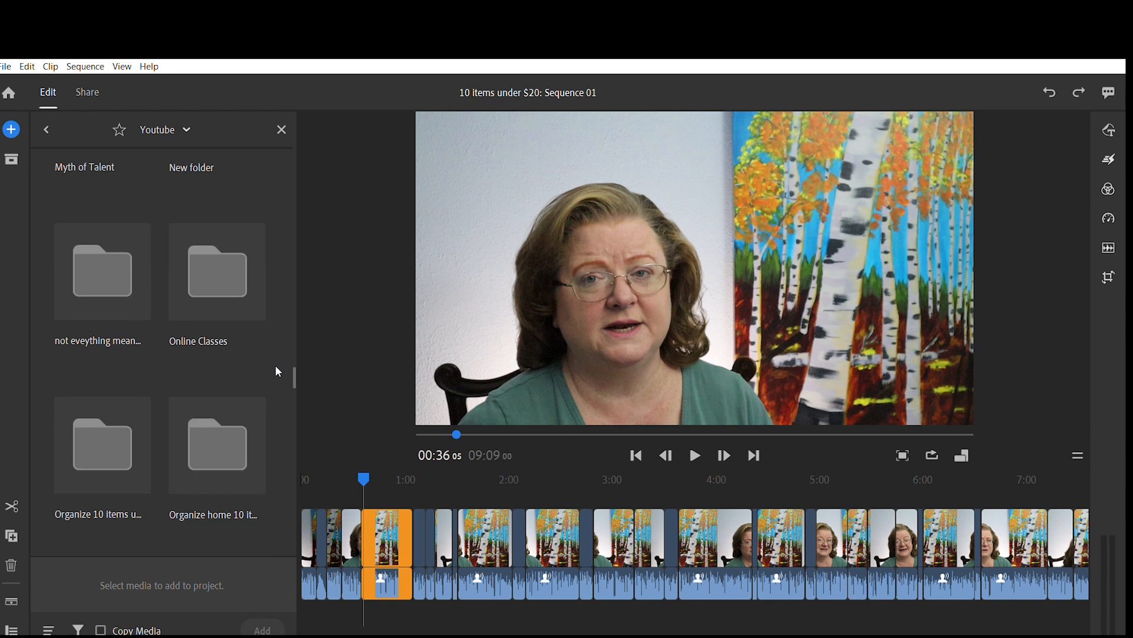
{"action": "scroll", "coordinate": [153, 338], "scroll_direction": "down", "scroll_amount": 5}
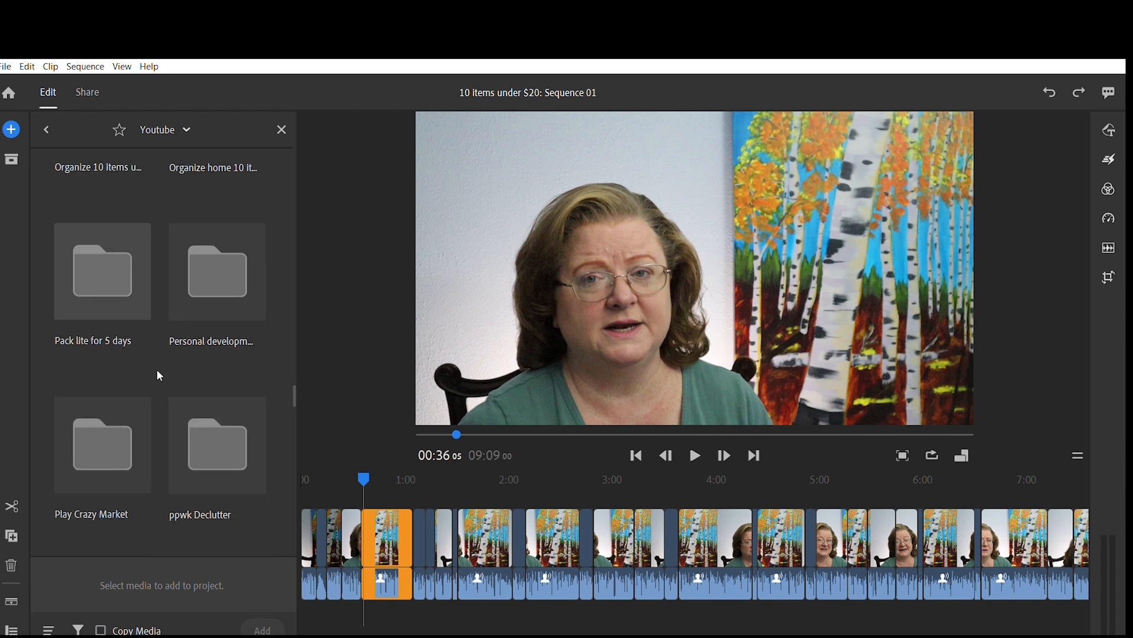
{"action": "scroll", "coordinate": [160, 372], "scroll_direction": "up", "scroll_amount": 2}
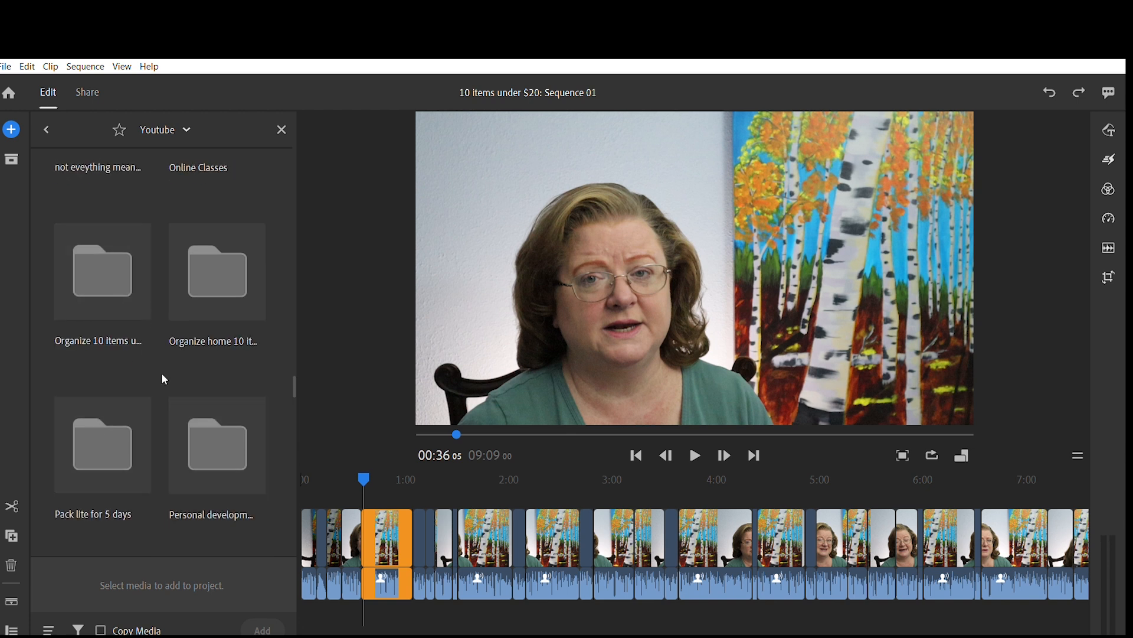
{"action": "double_click", "coordinate": [143, 339]}
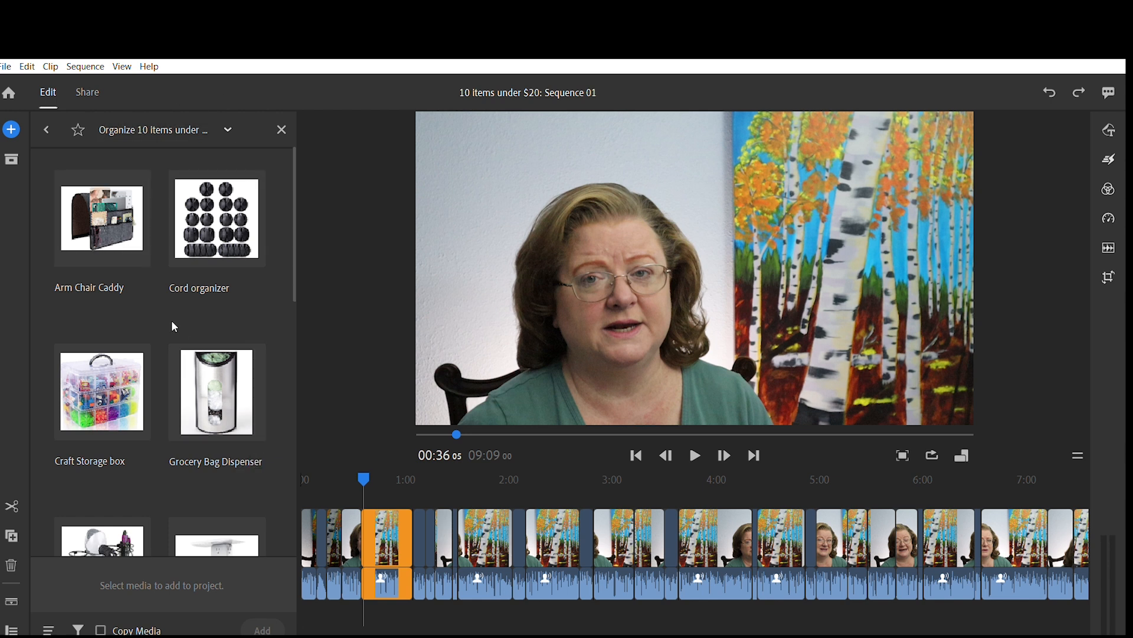
{"action": "scroll", "coordinate": [153, 254], "scroll_direction": "down", "scroll_amount": 5}
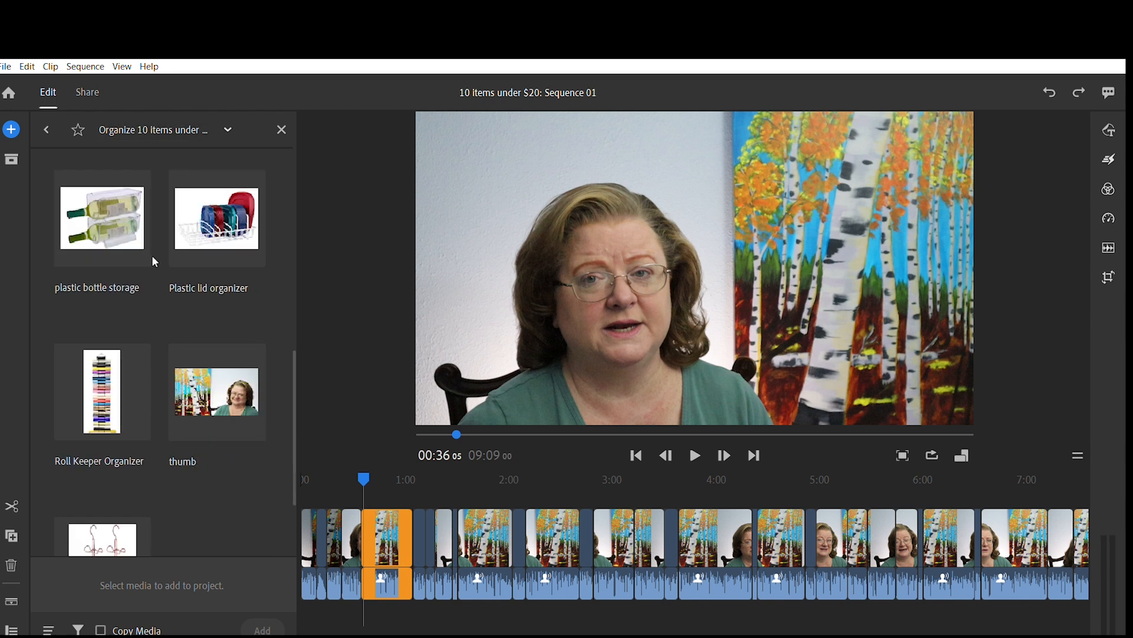
{"action": "scroll", "coordinate": [184, 401], "scroll_direction": "down", "scroll_amount": 2}
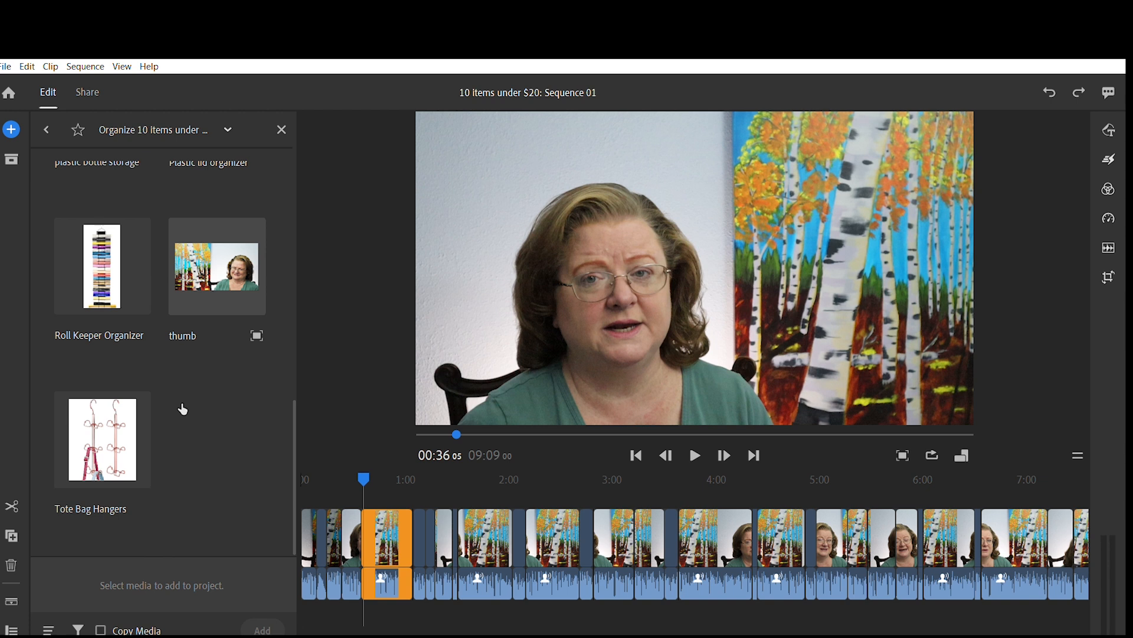
Step: Add the Tote Bag Hangers image, move it onto the overlay track at 00:36:19 and lengthen it to about 00:48
{"action": "left_click", "coordinate": [104, 441]}
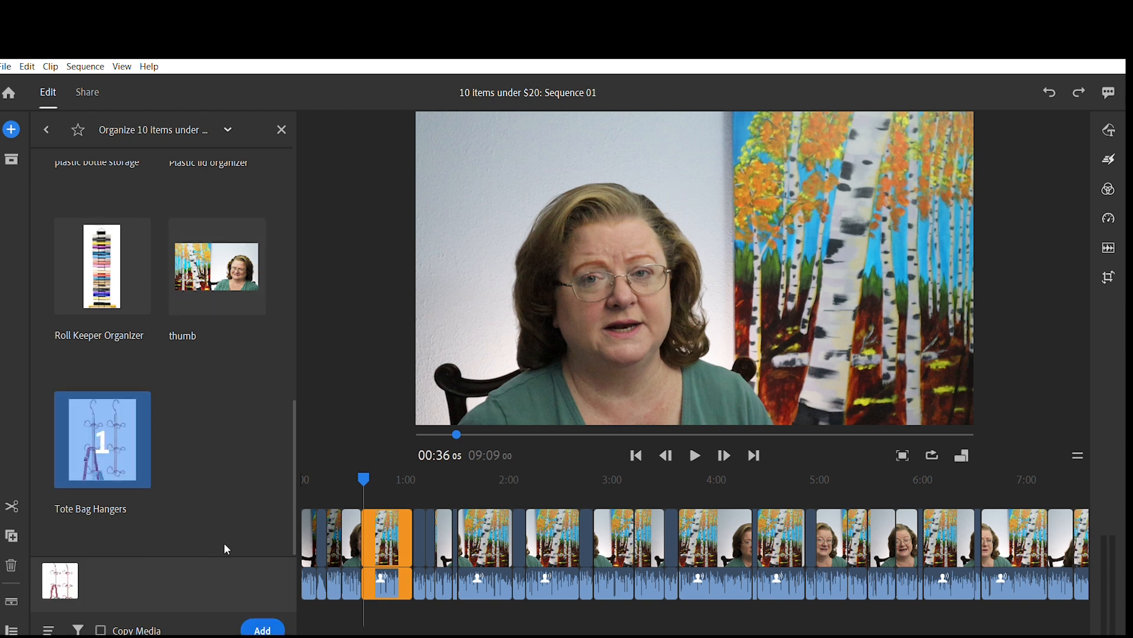
{"action": "left_click", "coordinate": [267, 625]}
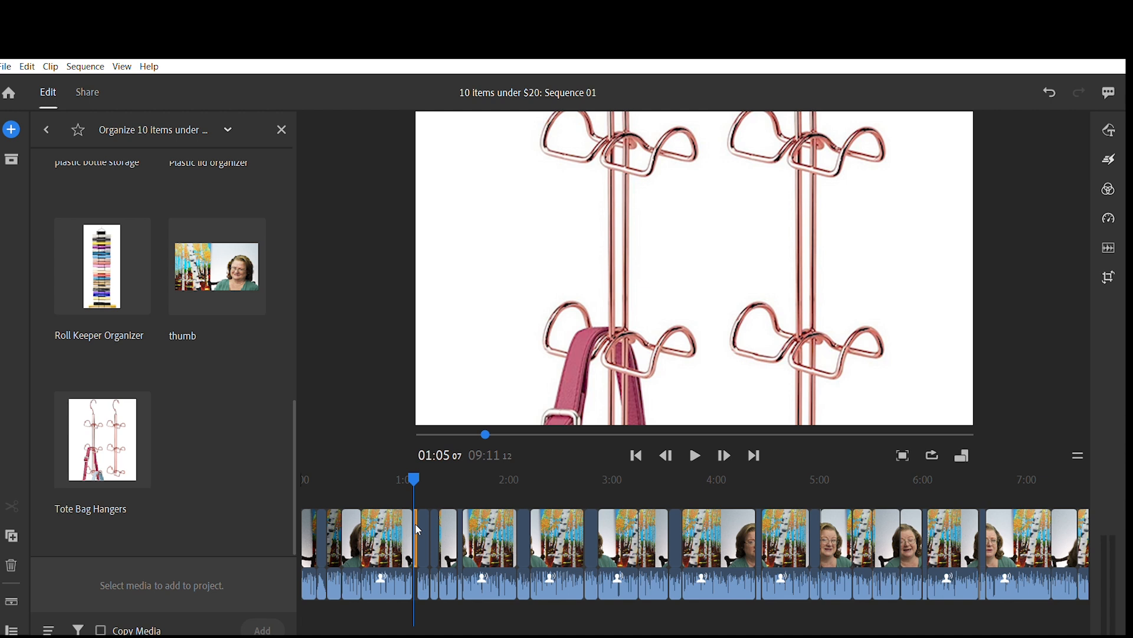
{"action": "left_click_drag", "start_coordinate": [416, 523], "coordinate": [375, 477]}
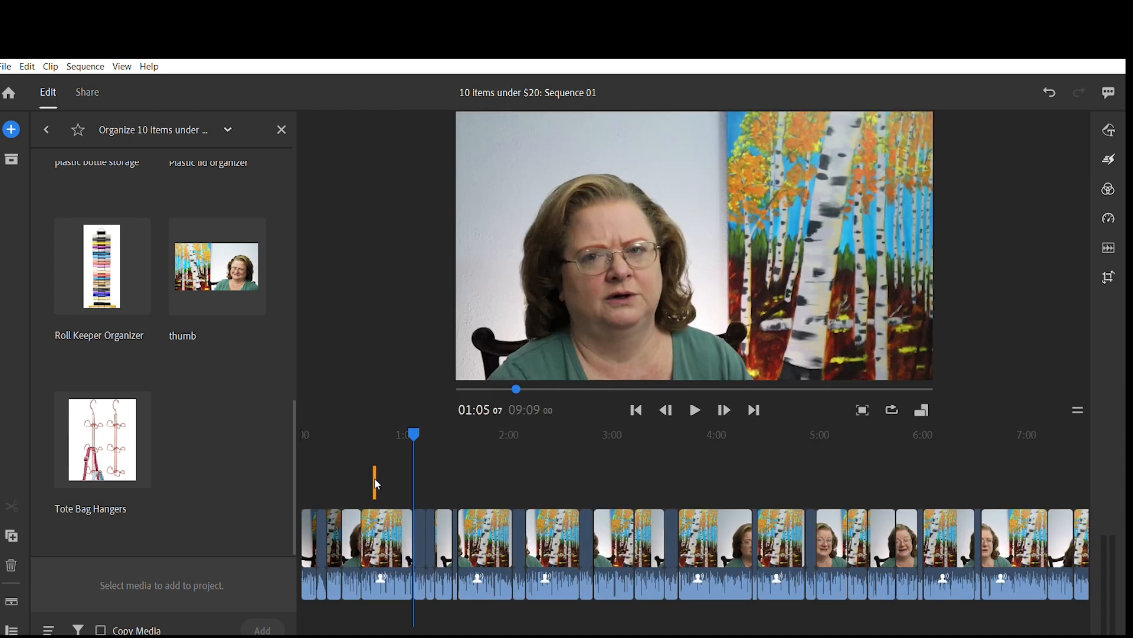
{"action": "left_click_drag", "start_coordinate": [413, 435], "coordinate": [371, 434]}
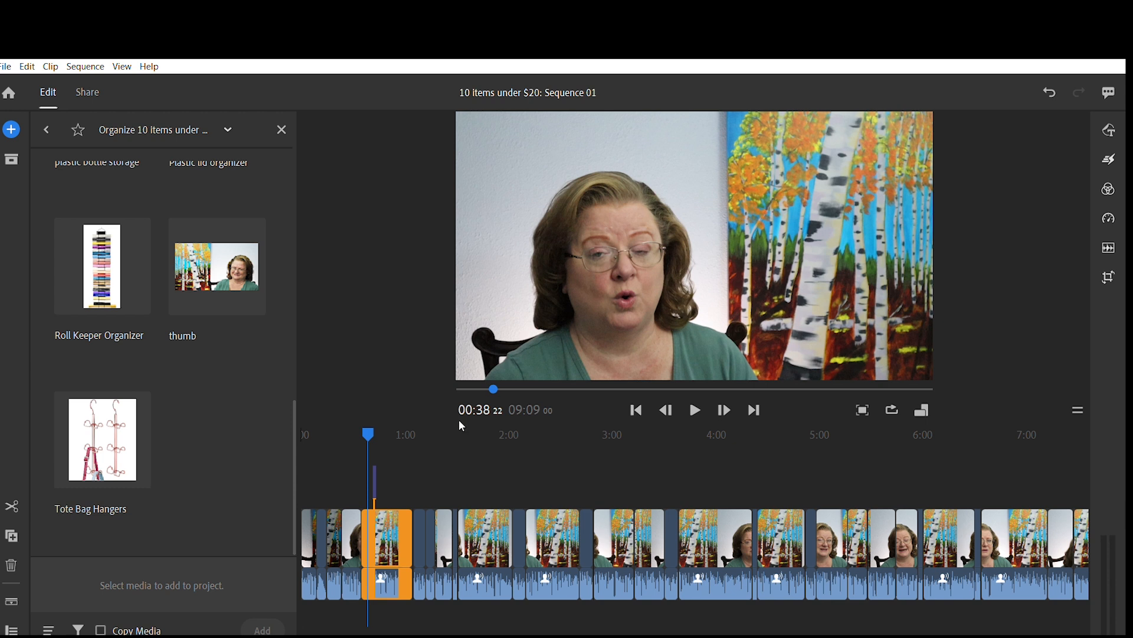
{"action": "left_click_drag", "start_coordinate": [369, 420], "coordinate": [366, 420]}
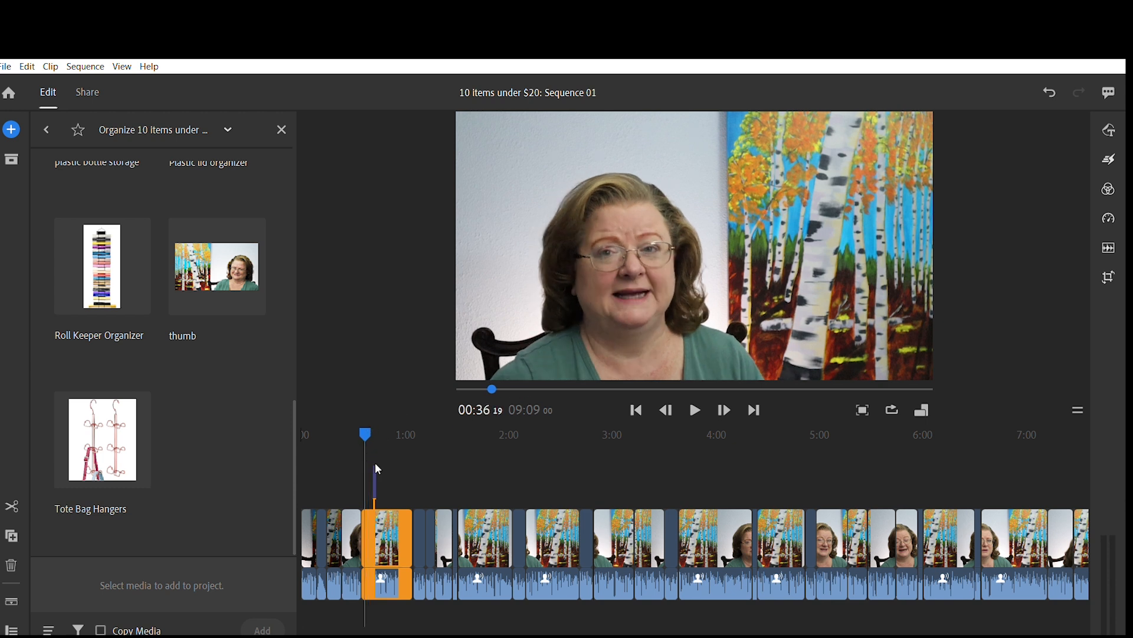
{"action": "left_click_drag", "start_coordinate": [374, 464], "coordinate": [369, 464]}
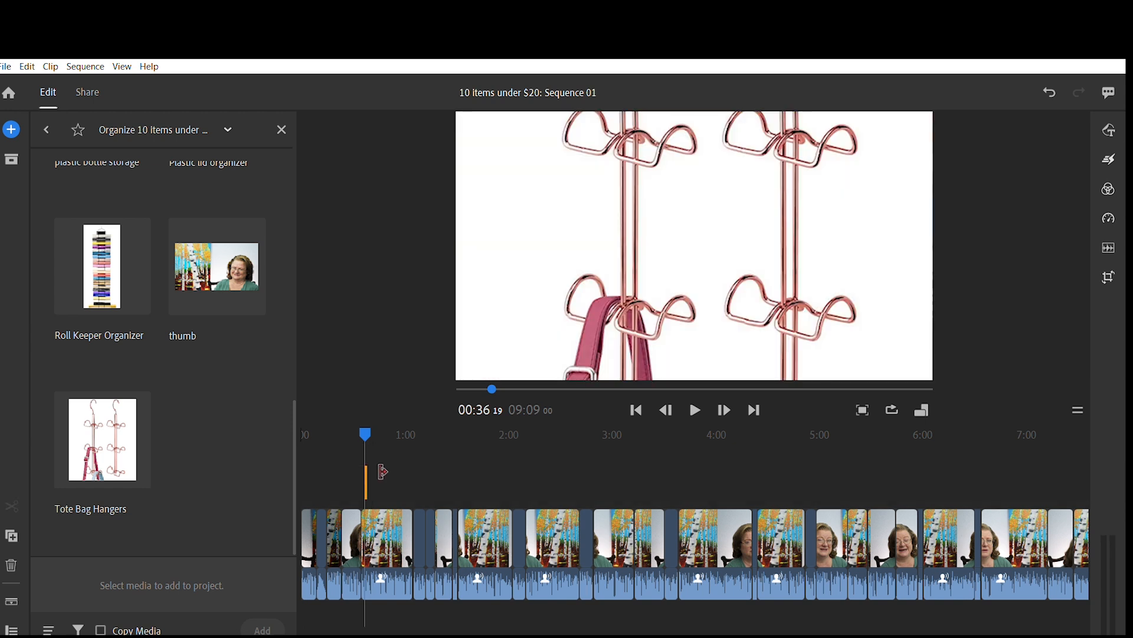
{"action": "left_click_drag", "start_coordinate": [383, 471], "coordinate": [401, 472]}
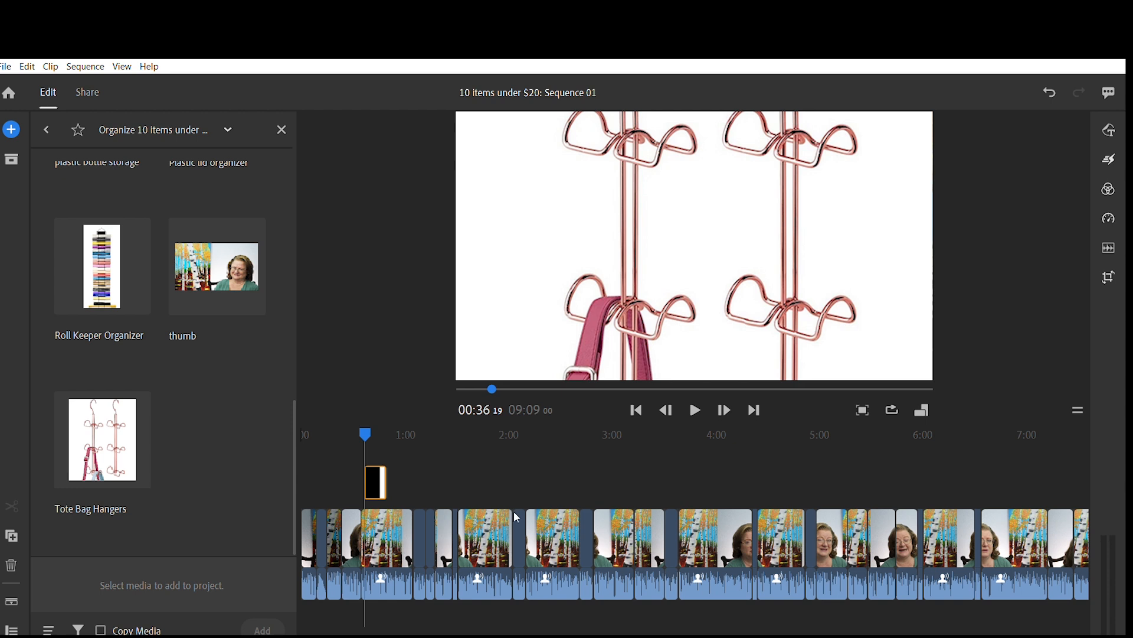
Step: Scale the Tote Bag Hangers image down and place it over the painting beside the presenter
{"action": "left_click", "coordinate": [687, 252]}
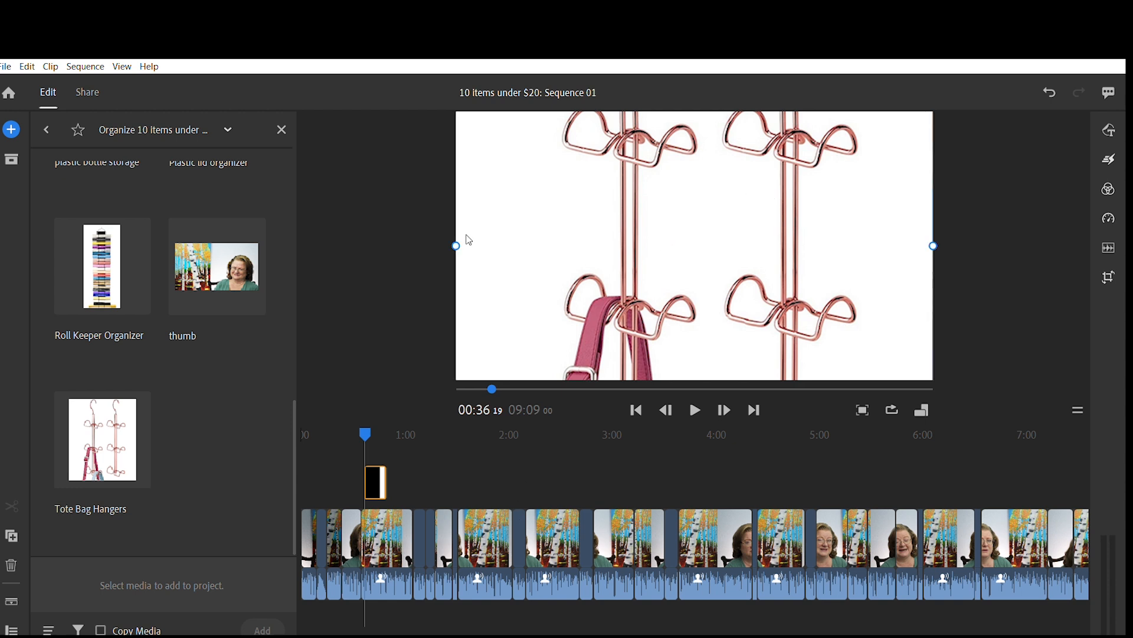
{"action": "left_click_drag", "start_coordinate": [462, 236], "coordinate": [610, 200]}
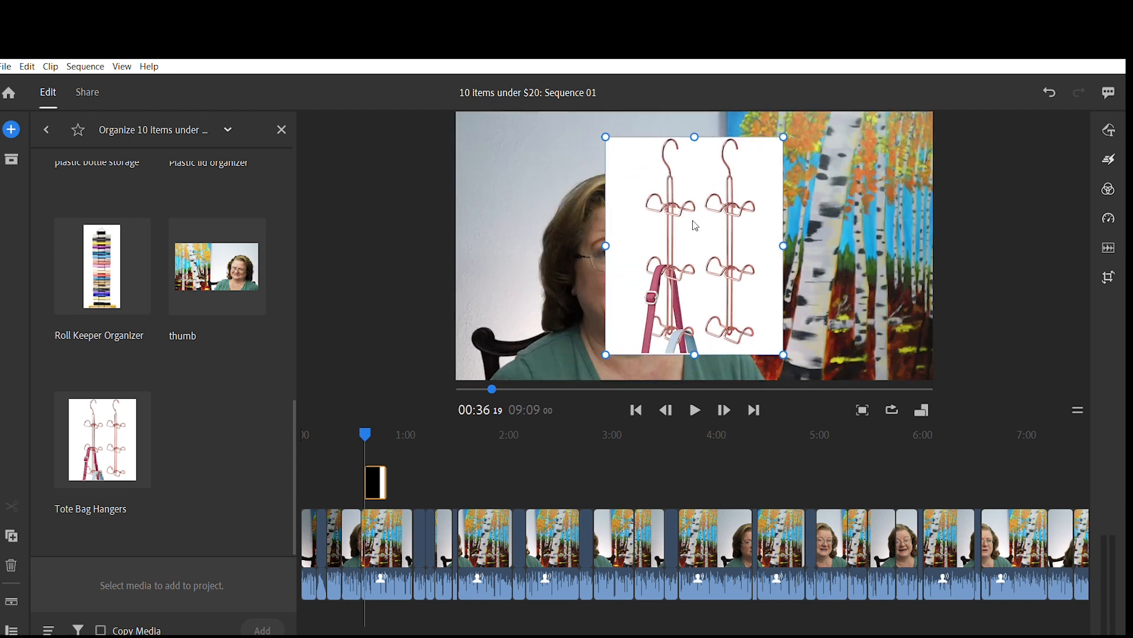
{"action": "left_click_drag", "start_coordinate": [693, 222], "coordinate": [827, 217]}
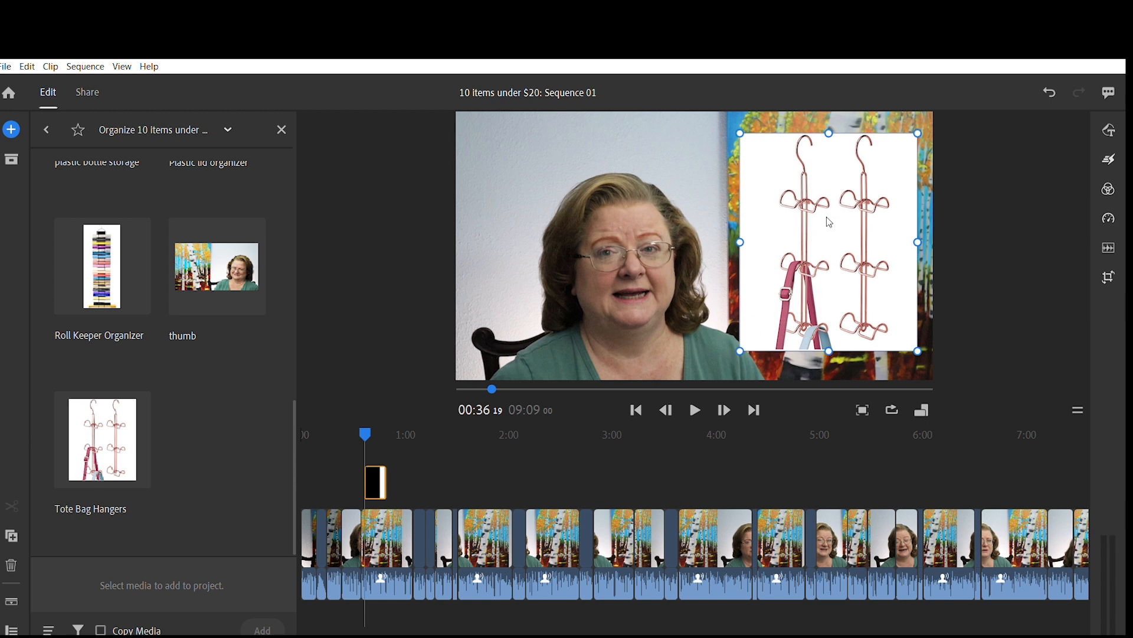
{"action": "left_click_drag", "start_coordinate": [741, 241], "coordinate": [759, 240]}
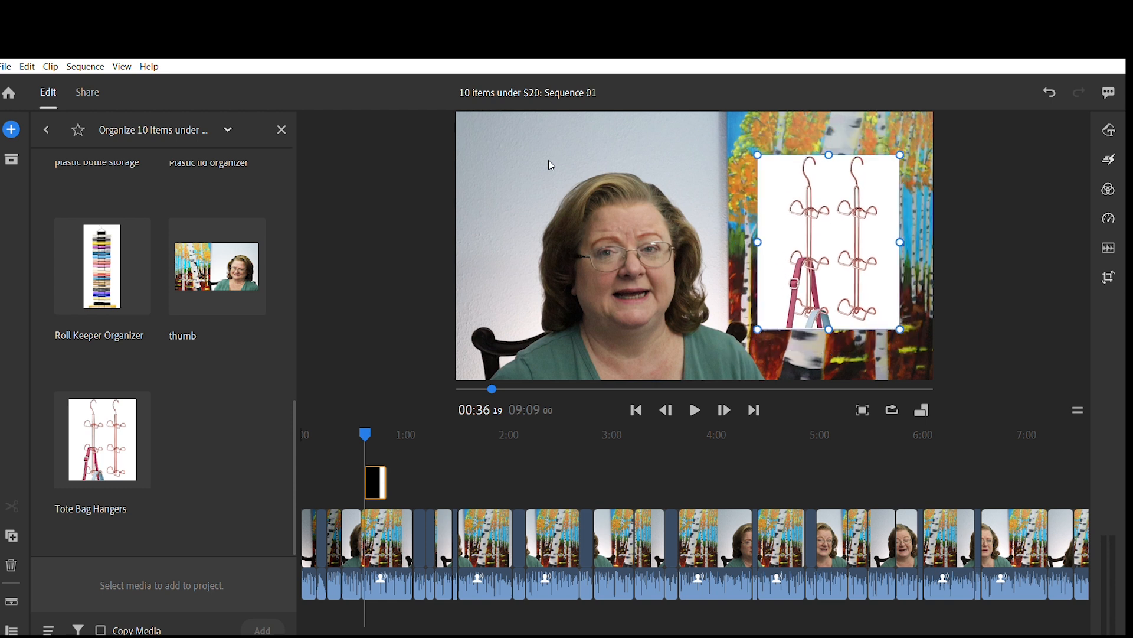
{"action": "left_click", "coordinate": [369, 210]}
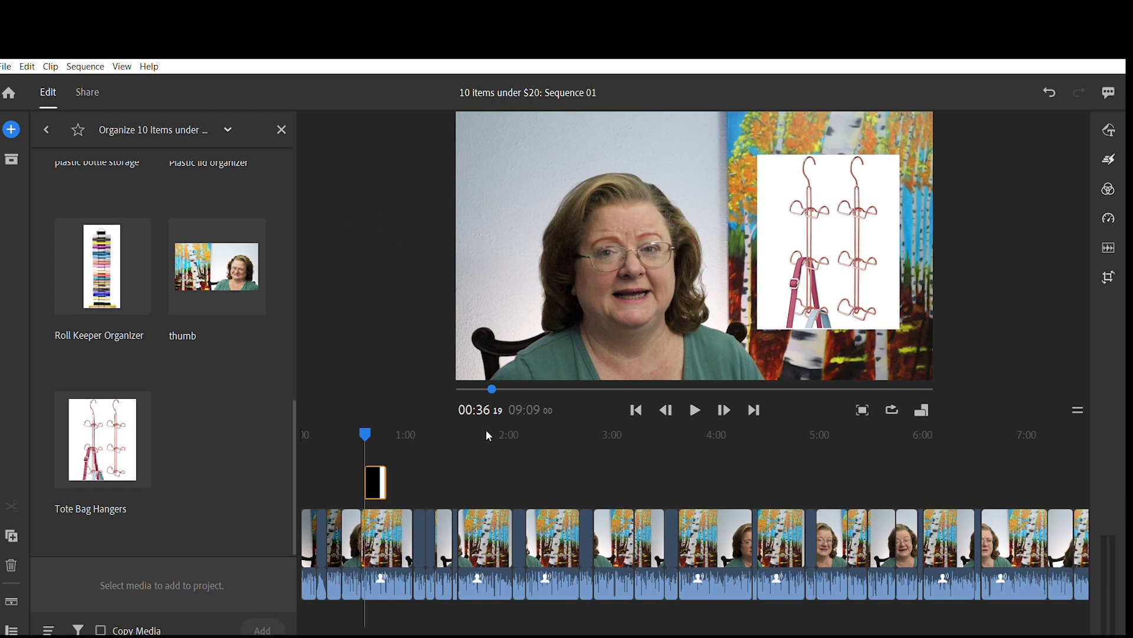
Step: Play the sequence on from the hangers image and set the playhead to 01:19:03 for the next product
{"action": "left_click", "coordinate": [696, 408]}
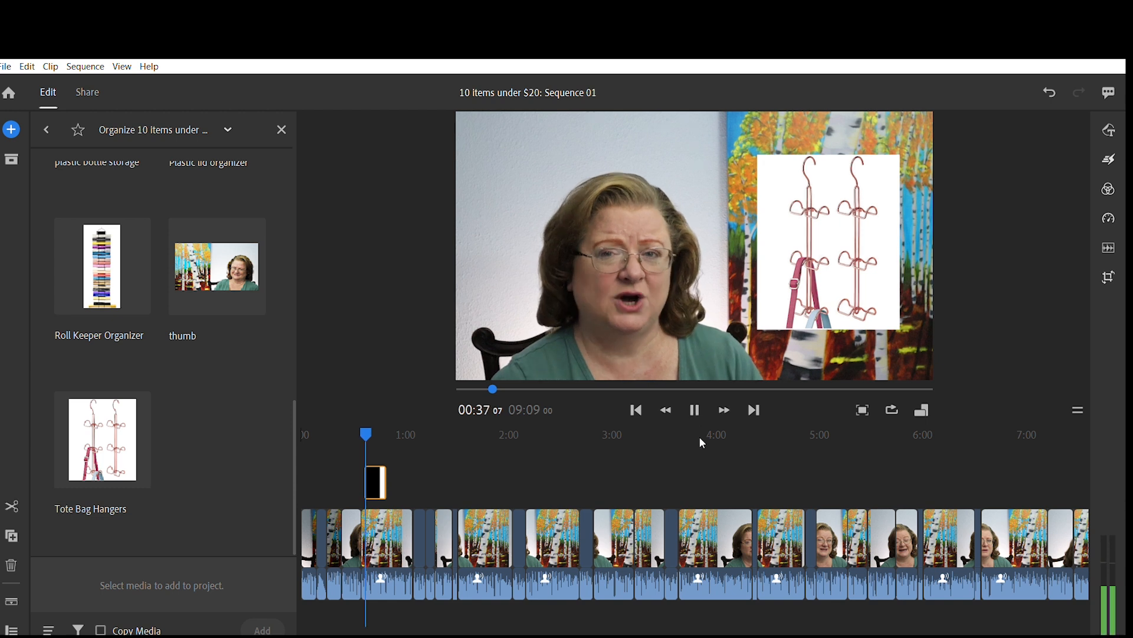
{"action": "left_click", "coordinate": [381, 537]}
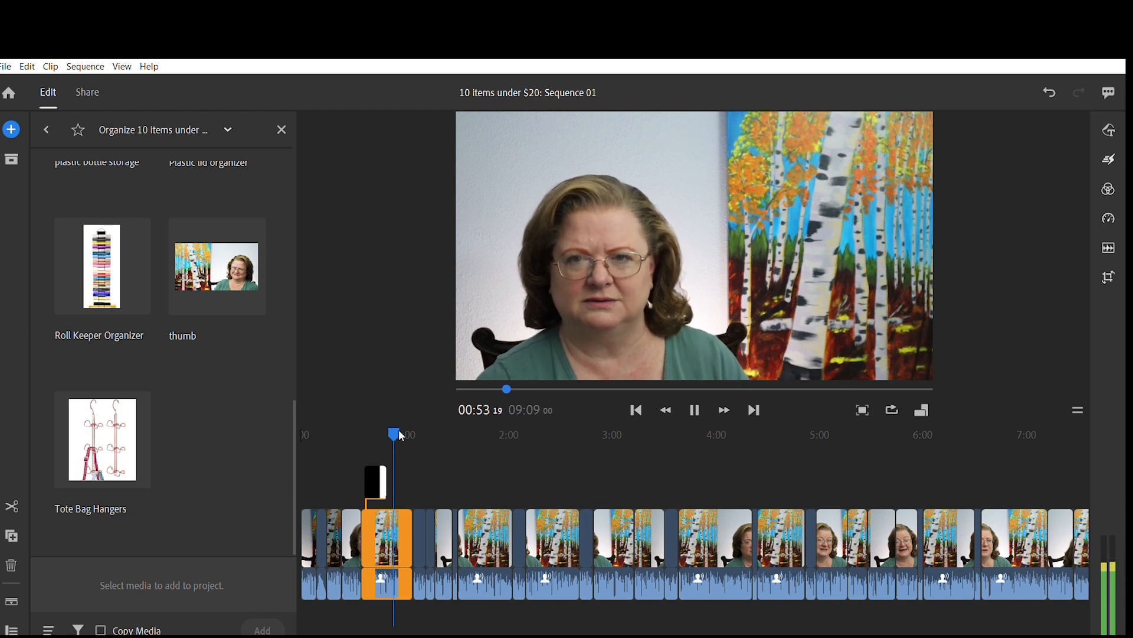
{"action": "left_click_drag", "start_coordinate": [394, 420], "coordinate": [409, 422]}
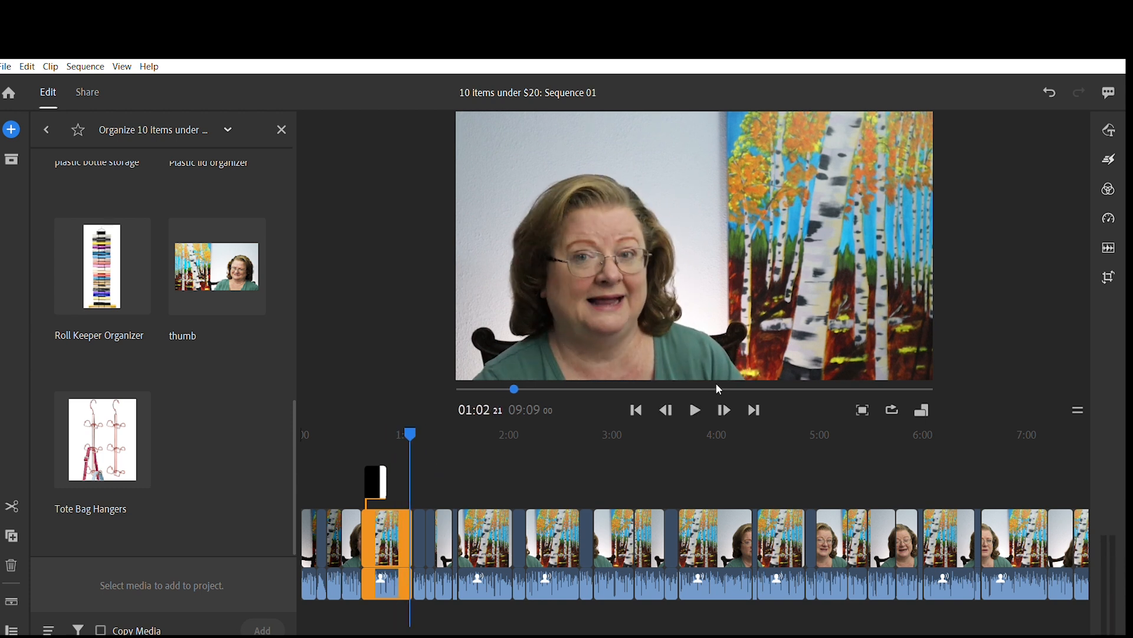
{"action": "left_click", "coordinate": [698, 402]}
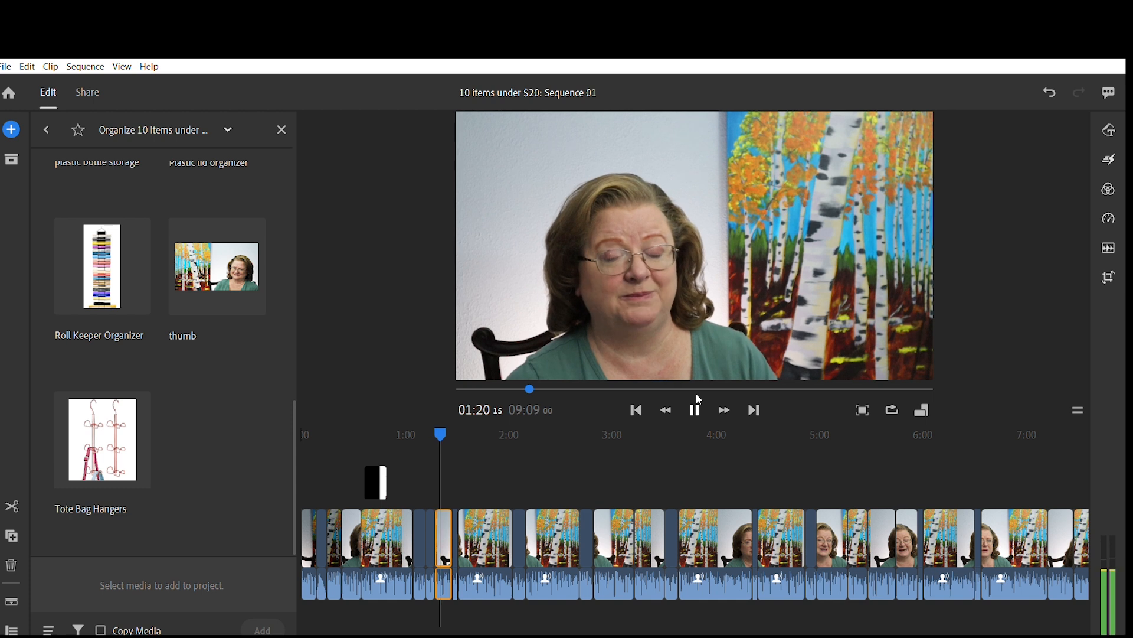
{"action": "left_click", "coordinate": [696, 407]}
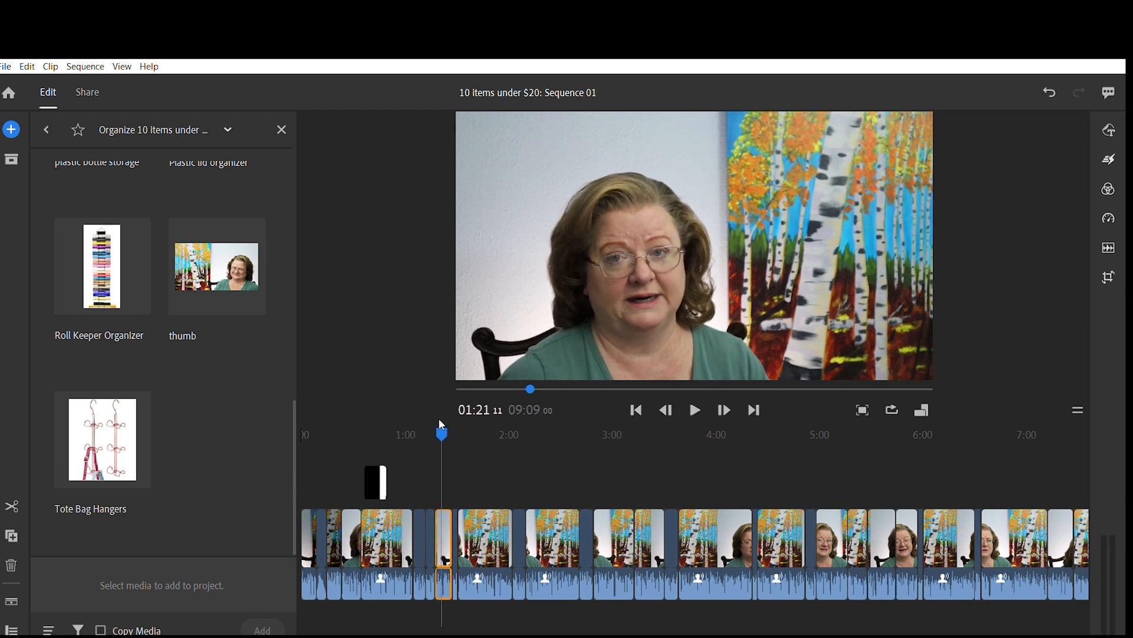
{"action": "left_click_drag", "start_coordinate": [439, 420], "coordinate": [436, 421]}
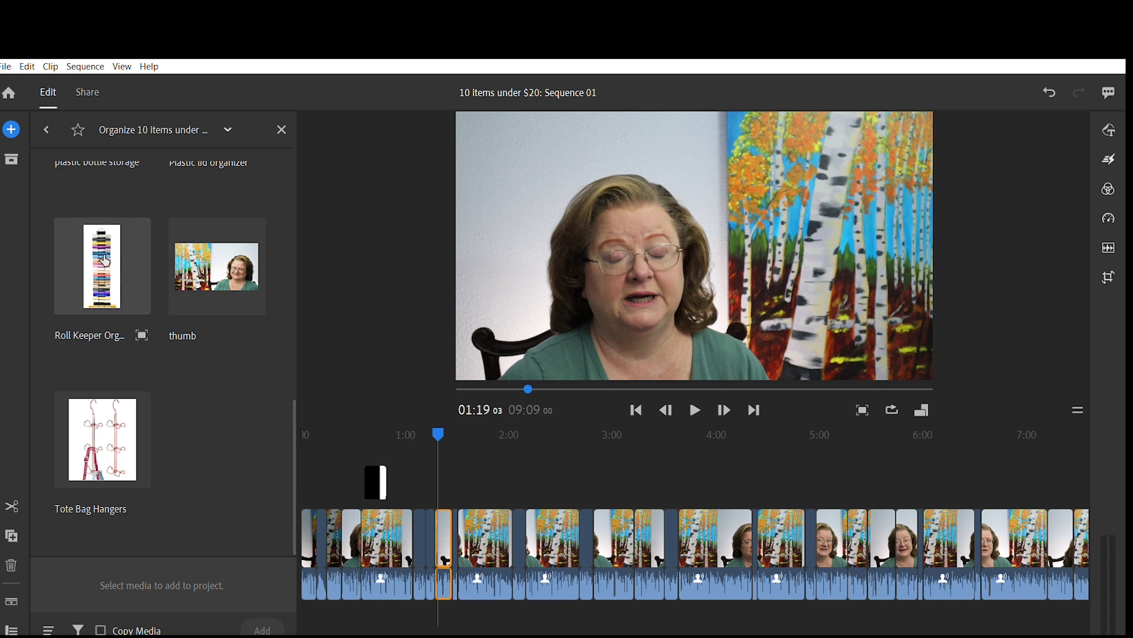
Step: Add the Roll Keeper Organizer image, move it onto the overlay track at 01:19:03 and lengthen it to about 01:27
{"action": "left_click", "coordinate": [104, 260]}
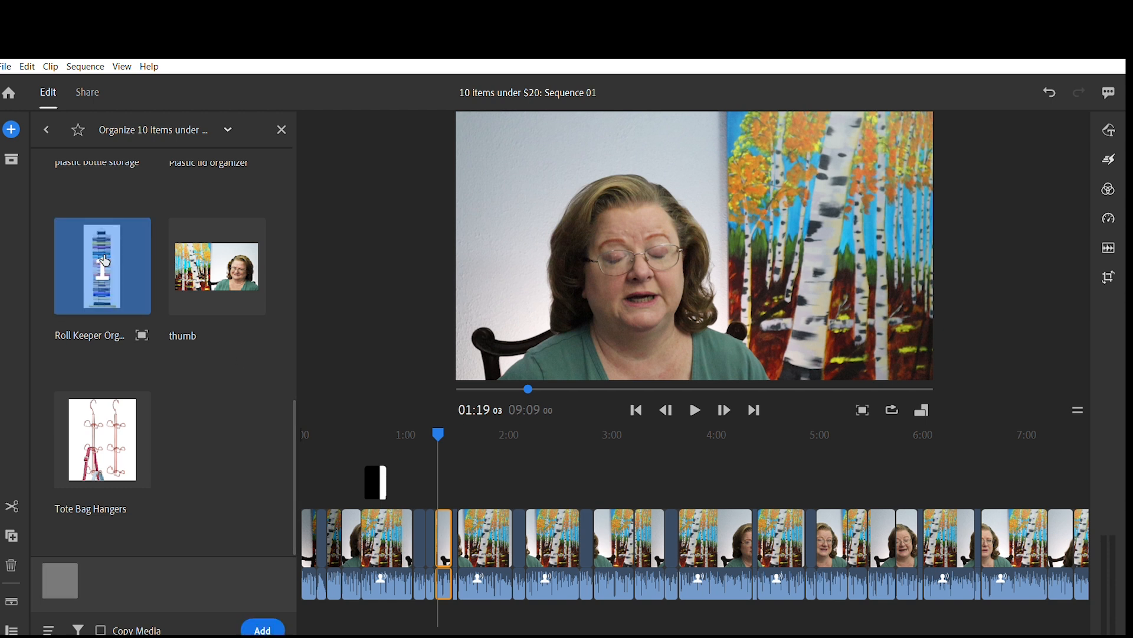
{"action": "left_click", "coordinate": [252, 624]}
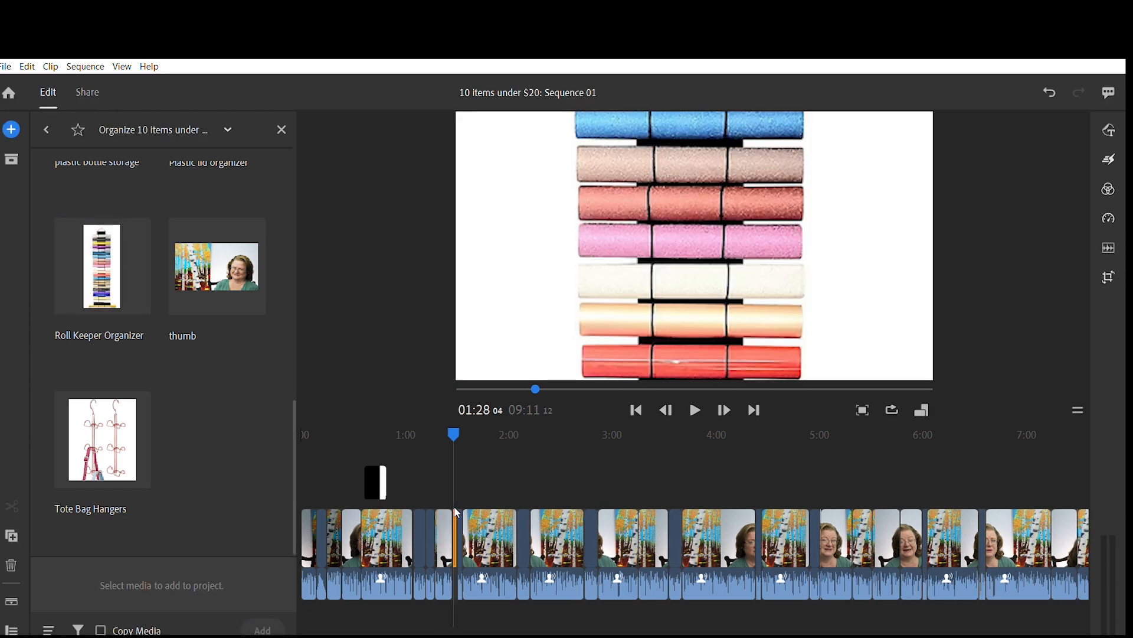
{"action": "left_click_drag", "start_coordinate": [457, 511], "coordinate": [445, 483]}
{"action": "left_click_drag", "start_coordinate": [453, 435], "coordinate": [439, 433]}
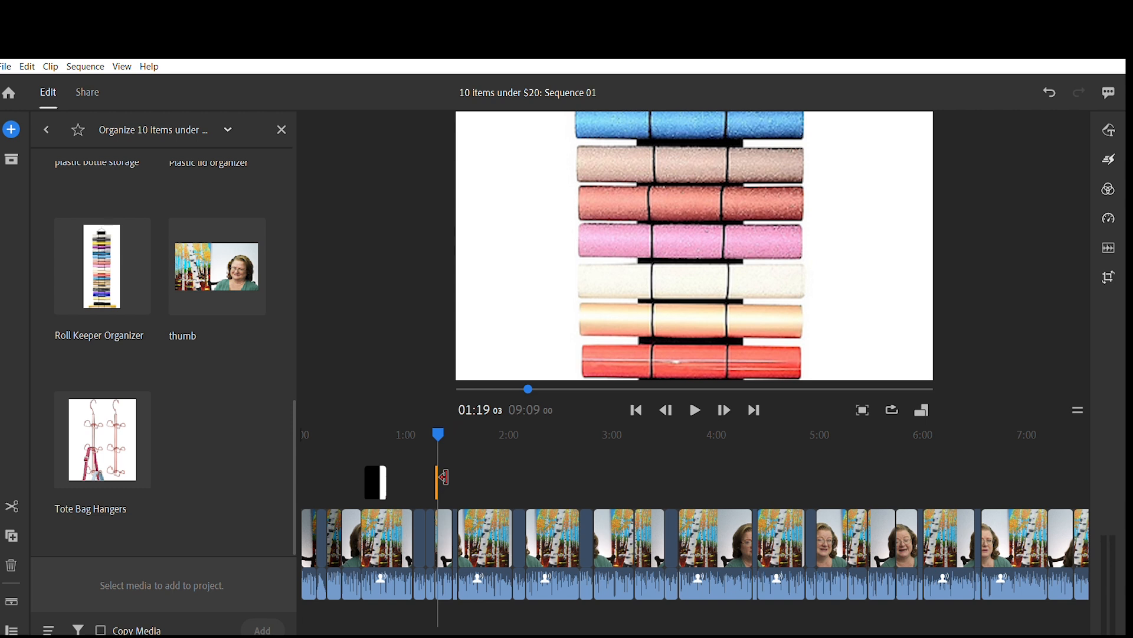
{"action": "left_click_drag", "start_coordinate": [436, 470], "coordinate": [466, 476]}
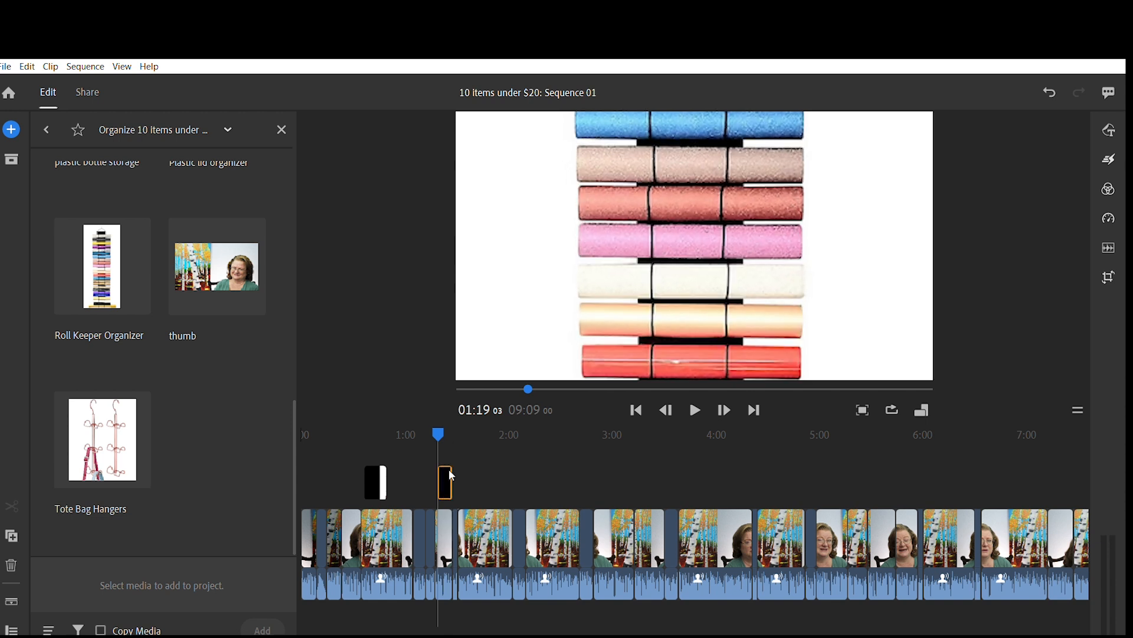
Step: Scale the Roll Keeper Organizer image down and place it over the painting beside the presenter
{"action": "left_click", "coordinate": [649, 255]}
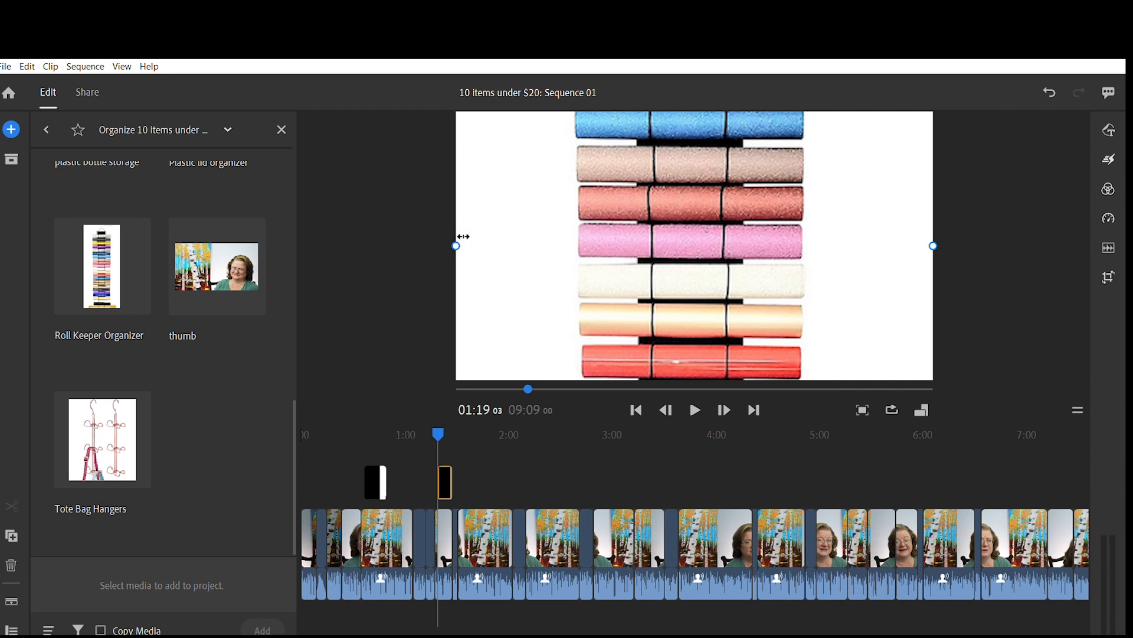
{"action": "left_click_drag", "start_coordinate": [458, 240], "coordinate": [764, 241]}
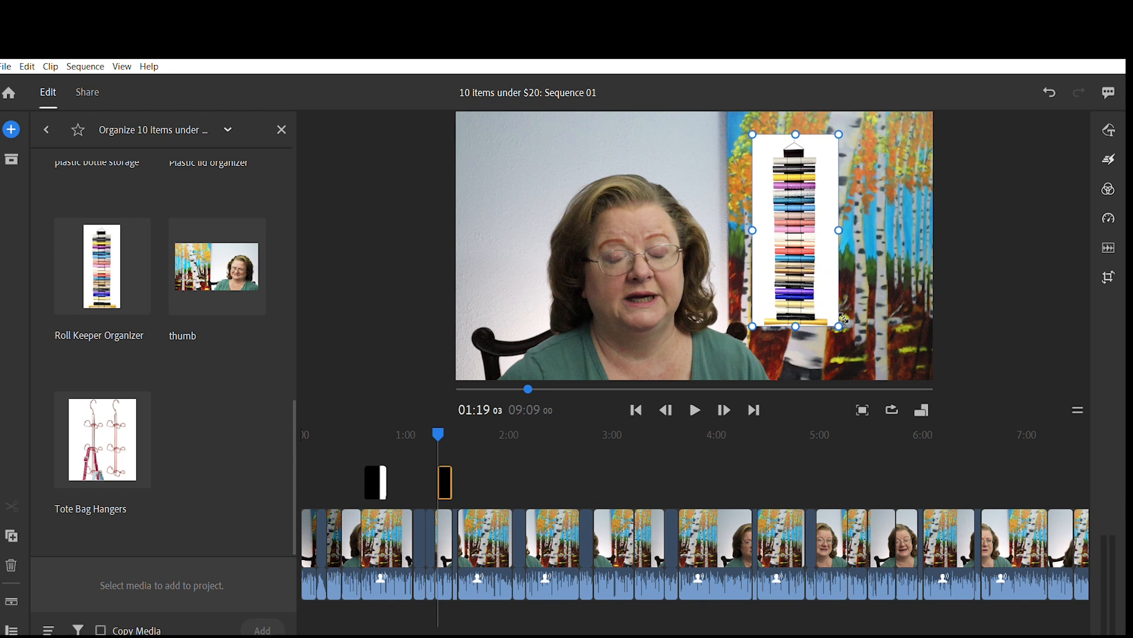
{"action": "left_click_drag", "start_coordinate": [844, 319], "coordinate": [868, 331]}
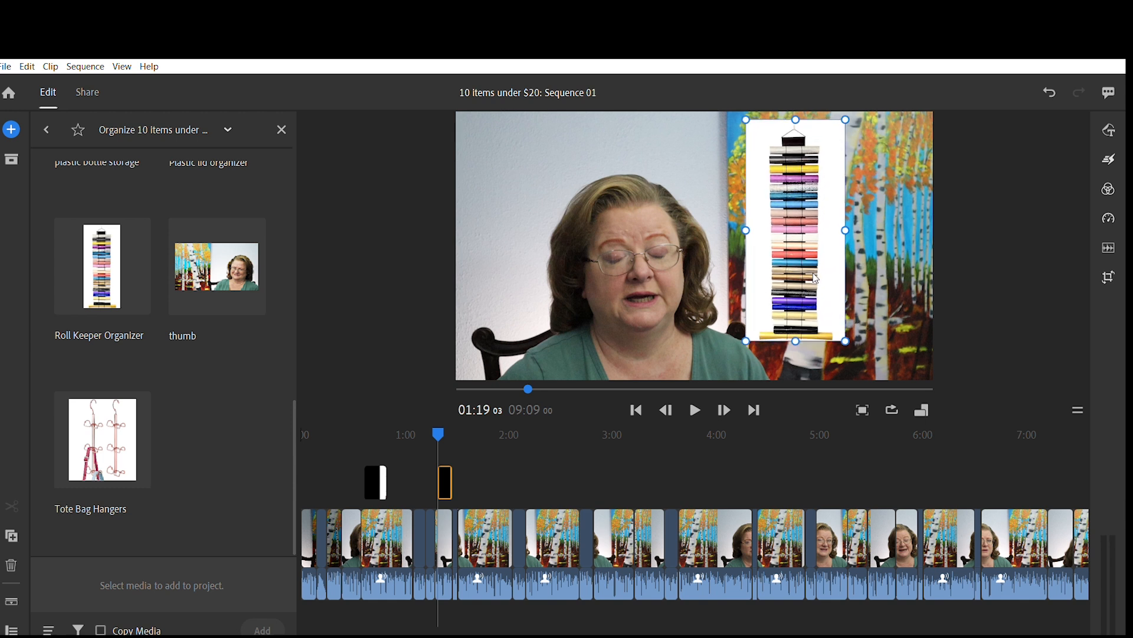
{"action": "left_click_drag", "start_coordinate": [816, 278], "coordinate": [851, 296]}
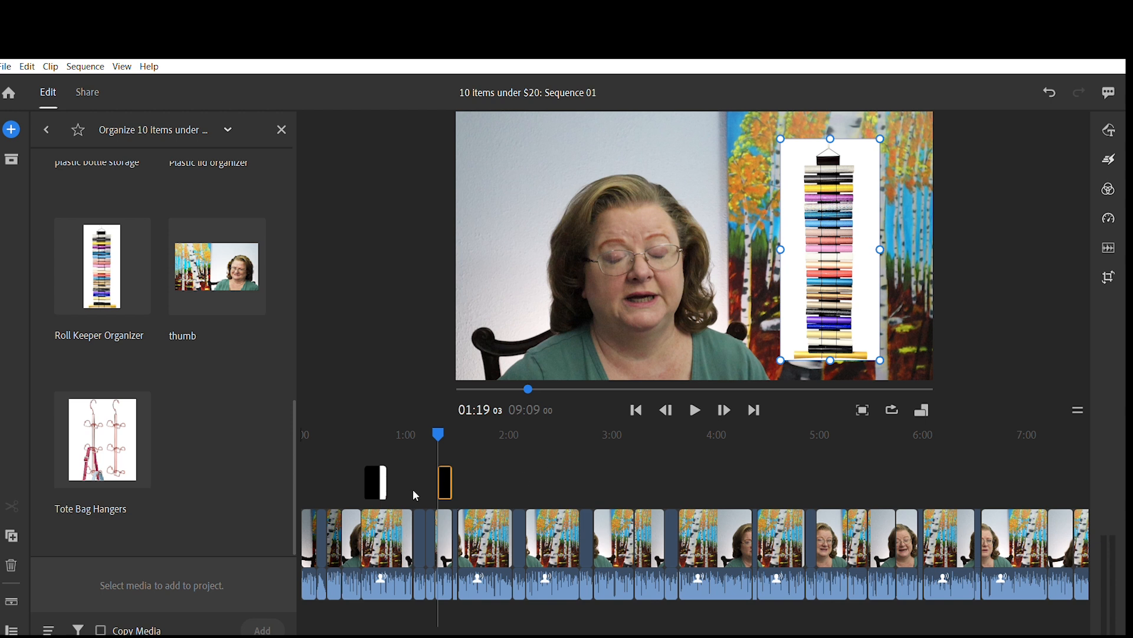
{"action": "left_click", "coordinate": [410, 246]}
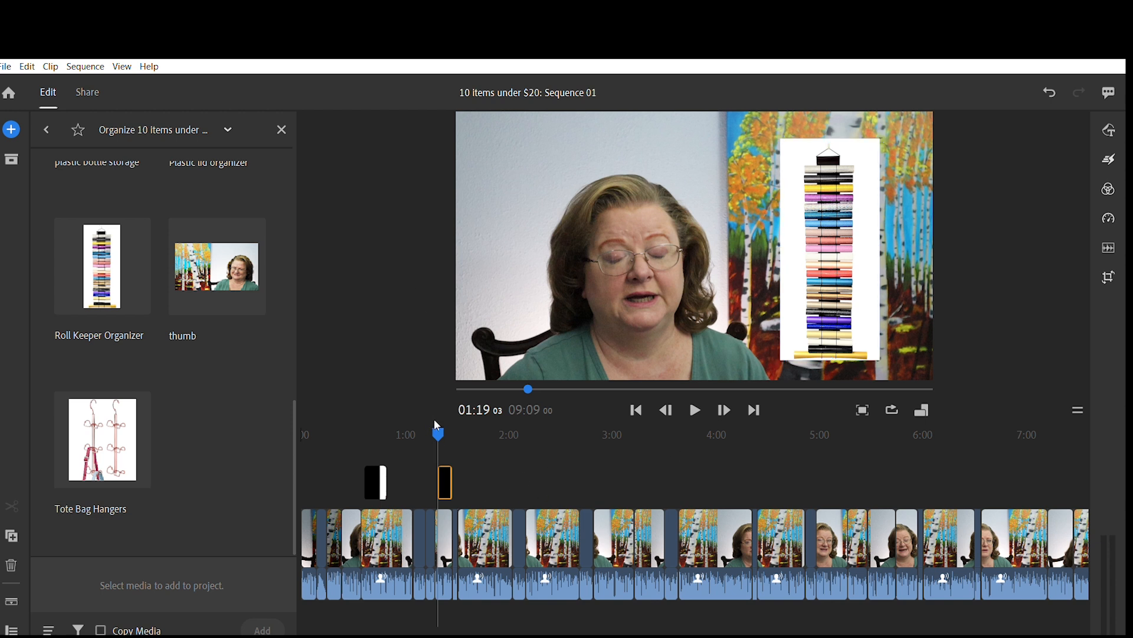
Step: Play the sequence from 01:17:20 to check the roll organizer overlay and find where the next product is introduced
{"action": "left_click_drag", "start_coordinate": [436, 420], "coordinate": [433, 420]}
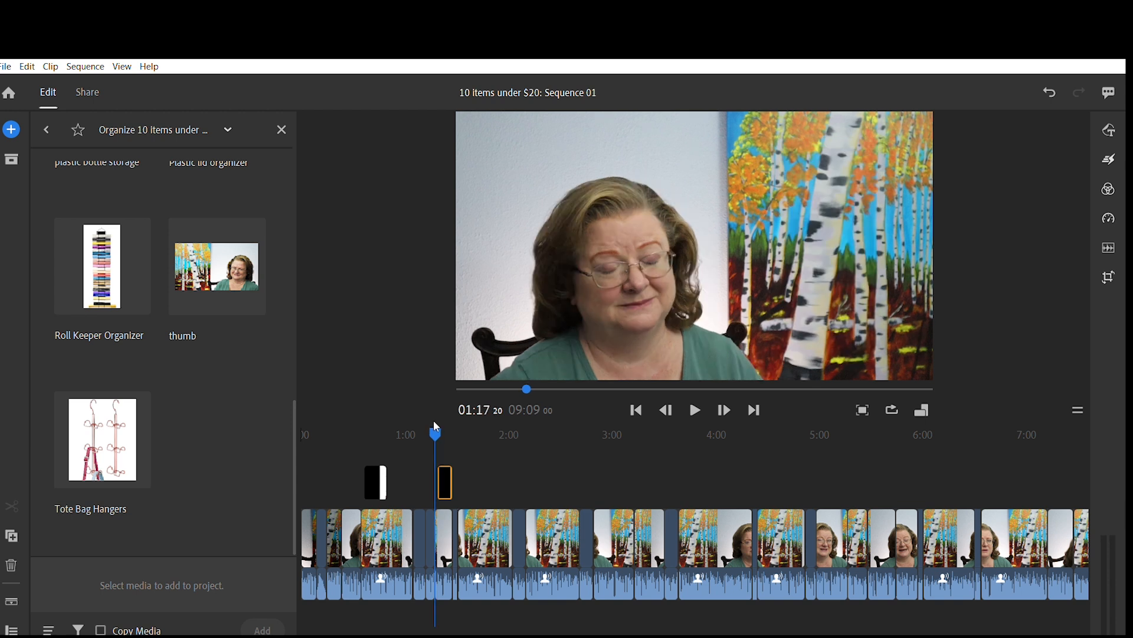
{"action": "left_click", "coordinate": [696, 407]}
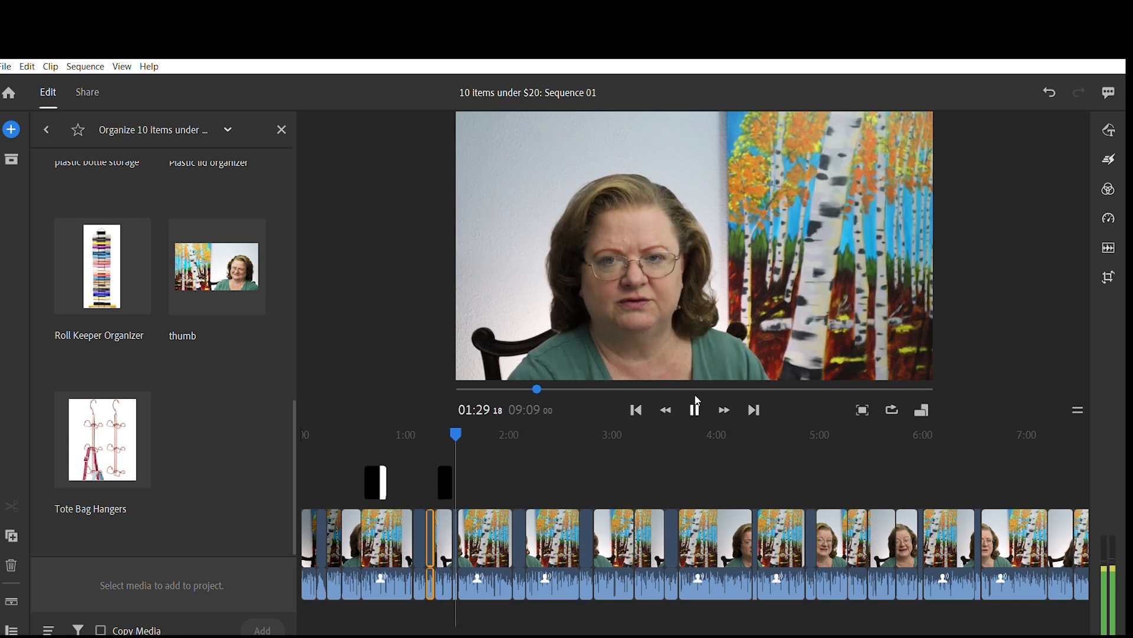
{"action": "left_click", "coordinate": [697, 407]}
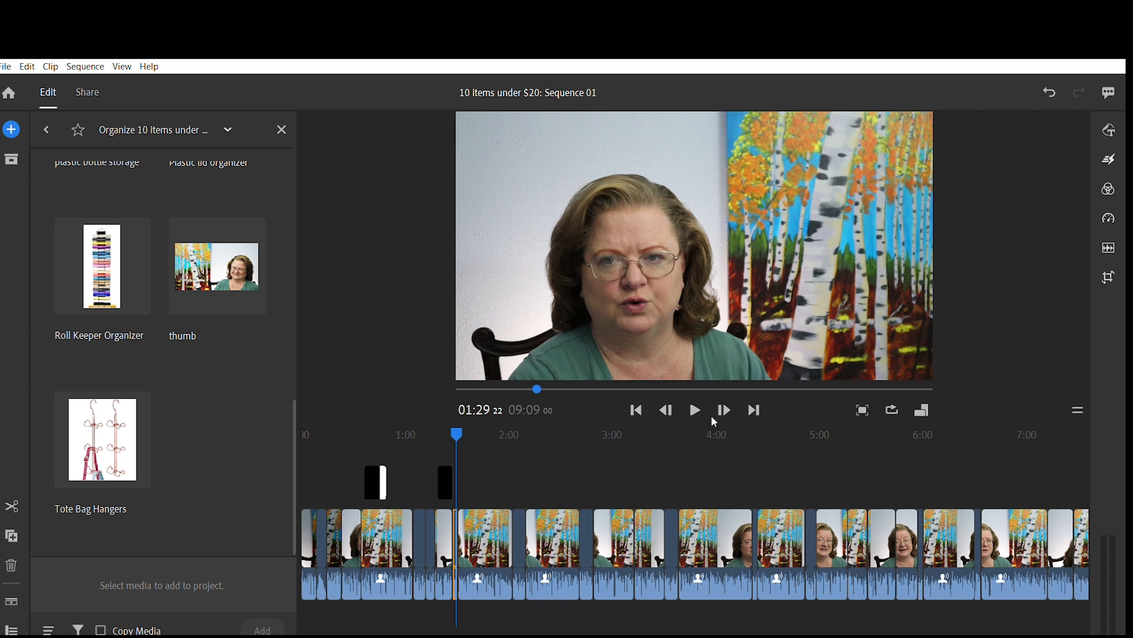
{"action": "left_click", "coordinate": [695, 410]}
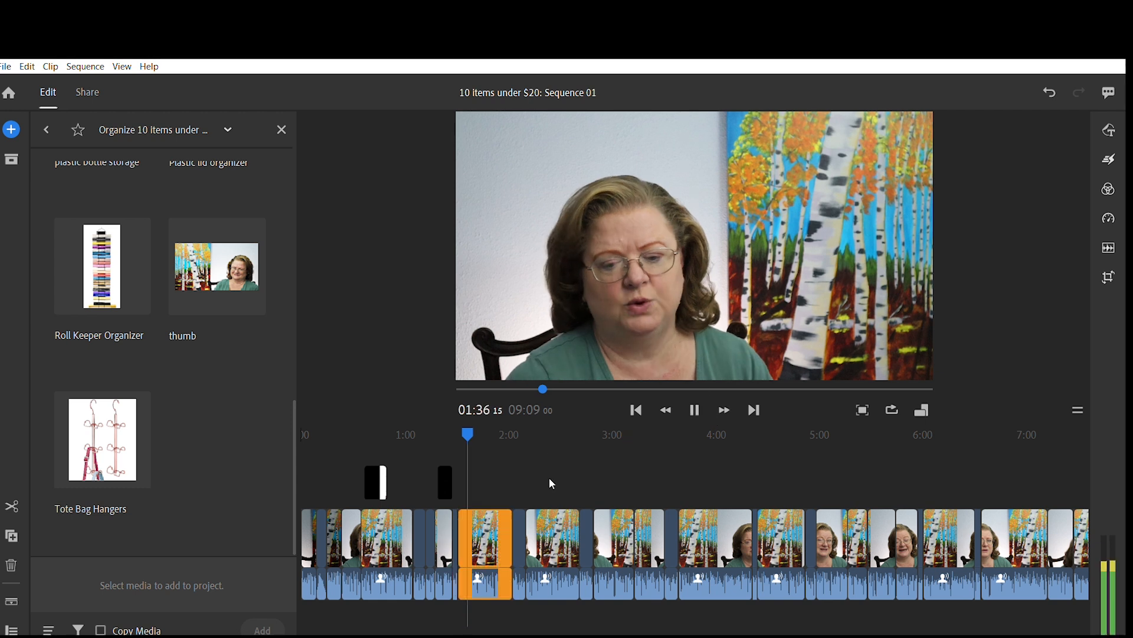
{"action": "left_click", "coordinate": [695, 408]}
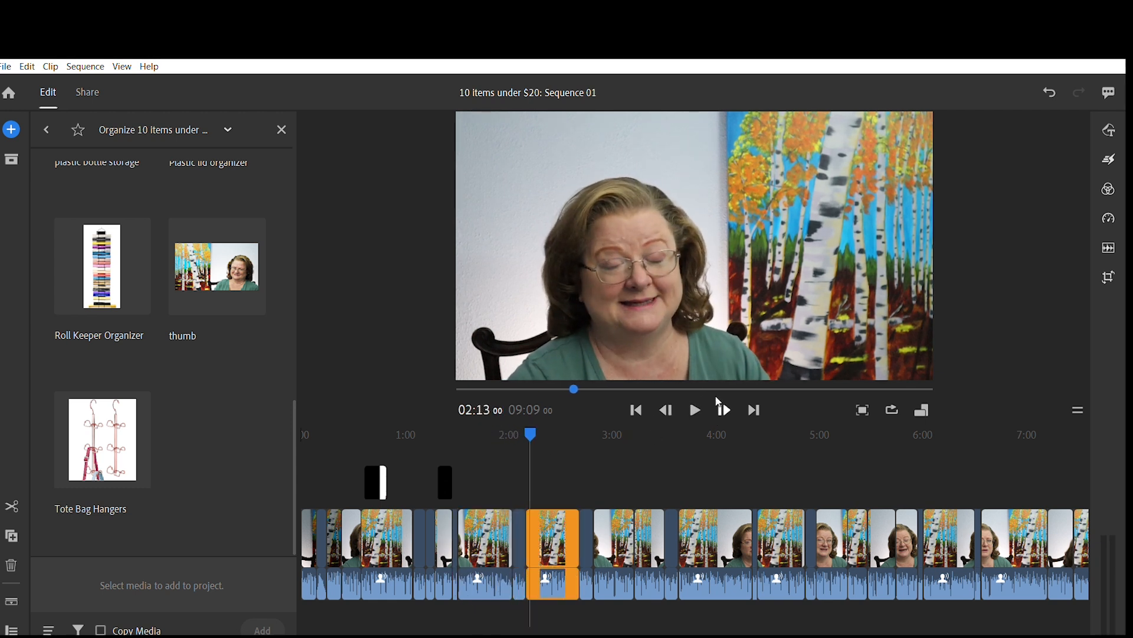
{"action": "left_click", "coordinate": [636, 409]}
{"action": "left_click", "coordinate": [695, 410]}
{"action": "left_click", "coordinate": [696, 410]}
Step: Add the Plastic lid organizer image and move it onto the overlay track at about 02:14
{"action": "scroll", "coordinate": [217, 272], "scroll_direction": "up", "scroll_amount": 3}
{"action": "left_click", "coordinate": [217, 266]}
{"action": "left_click", "coordinate": [262, 630]}
{"action": "left_click_drag", "start_coordinate": [582, 538], "coordinate": [547, 482]}
{"action": "left_click", "coordinate": [539, 531]}
{"action": "left_click", "coordinate": [695, 409]}
{"action": "left_click", "coordinate": [695, 410]}
Step: Scale the Plastic lid organizer image down and place it beside the presenter
{"action": "left_click_drag", "start_coordinate": [933, 246], "coordinate": [809, 246]}
{"action": "left_click_drag", "start_coordinate": [784, 233], "coordinate": [902, 224]}
{"action": "left_click_drag", "start_coordinate": [701, 235], "coordinate": [745, 251]}
{"action": "left_click", "coordinate": [571, 531]}
Step: Add the plastic bottle storage image, move it onto the overlay track at about 02:53 and lengthen it
{"action": "left_click", "coordinate": [695, 410]}
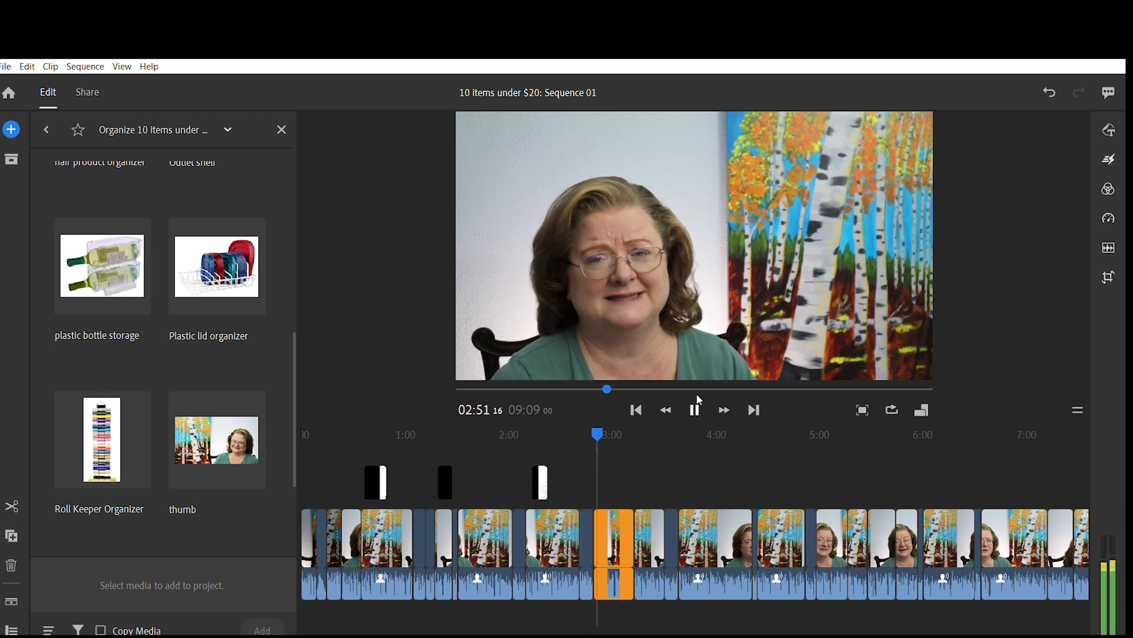
{"action": "left_click", "coordinate": [695, 410]}
{"action": "left_click", "coordinate": [103, 266]}
{"action": "left_click", "coordinate": [262, 630]}
{"action": "left_click_drag", "start_coordinate": [637, 539], "coordinate": [607, 482]}
{"action": "left_click_drag", "start_coordinate": [634, 435], "coordinate": [598, 435]}
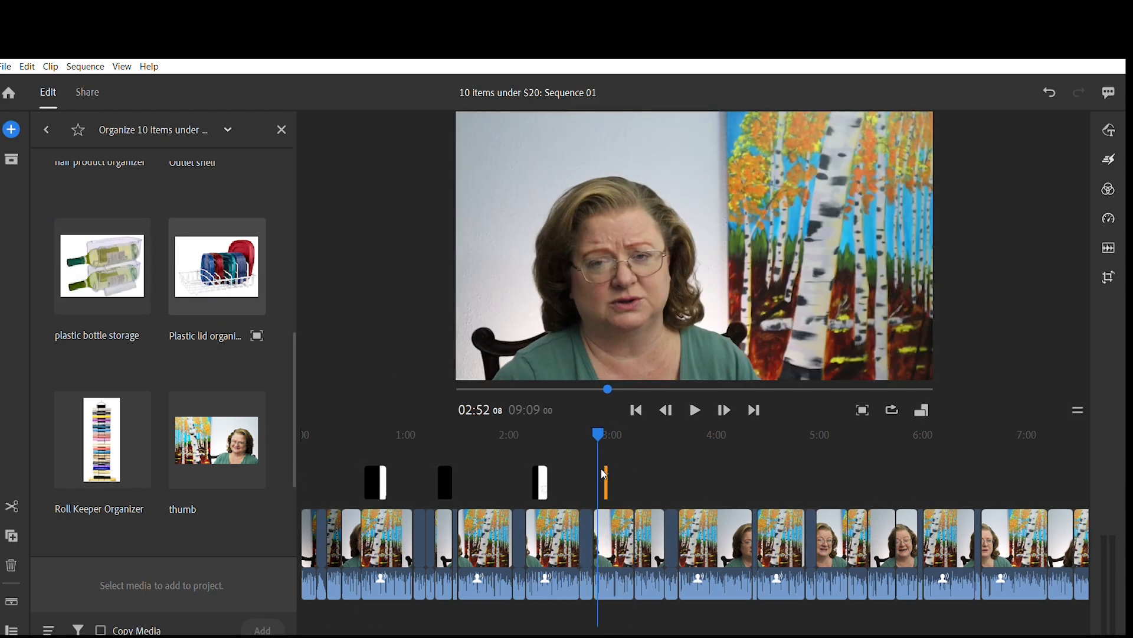
{"action": "left_click_drag", "start_coordinate": [608, 483], "coordinate": [617, 483]}
Step: Scale the plastic bottle storage image down, place it beside the presenter and play the sequence onward
{"action": "left_click", "coordinate": [695, 410]}
{"action": "left_click", "coordinate": [696, 409]}
{"action": "left_click_drag", "start_coordinate": [932, 245], "coordinate": [774, 245]}
{"action": "left_click_drag", "start_coordinate": [696, 245], "coordinate": [829, 243]}
{"action": "left_click", "coordinate": [598, 534]}
{"action": "left_click", "coordinate": [695, 410]}
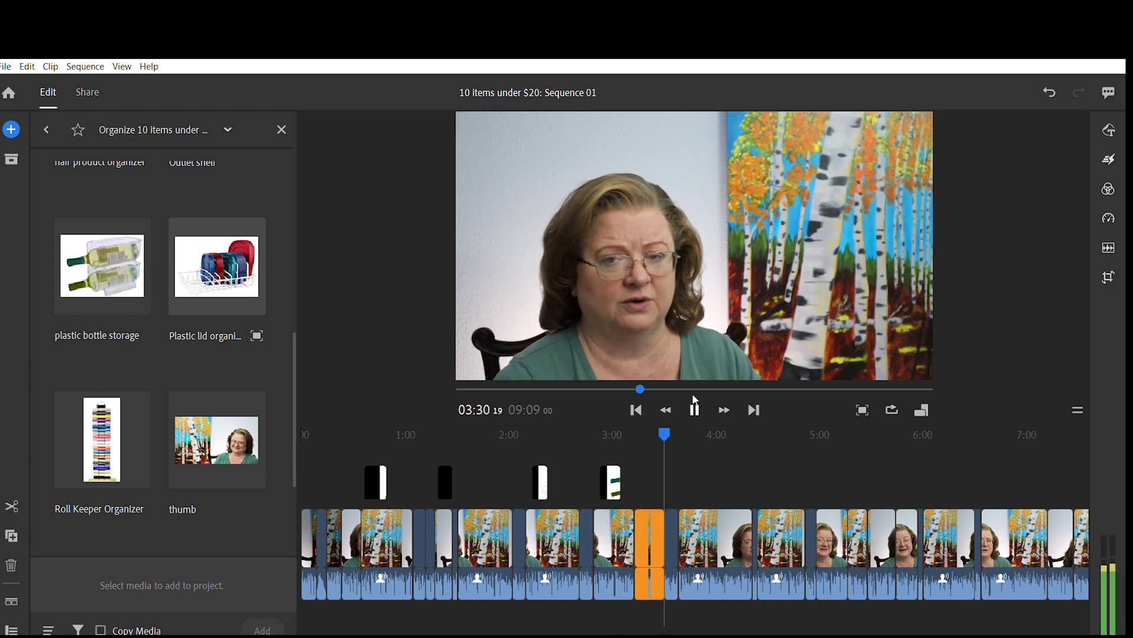
Step: Overlay the Outlet shelf image on the track above the video at about 03:40, scaled down beside the presenter
{"action": "left_click", "coordinate": [695, 410]}
{"action": "scroll", "coordinate": [227, 258], "scroll_direction": "up", "scroll_amount": 3}
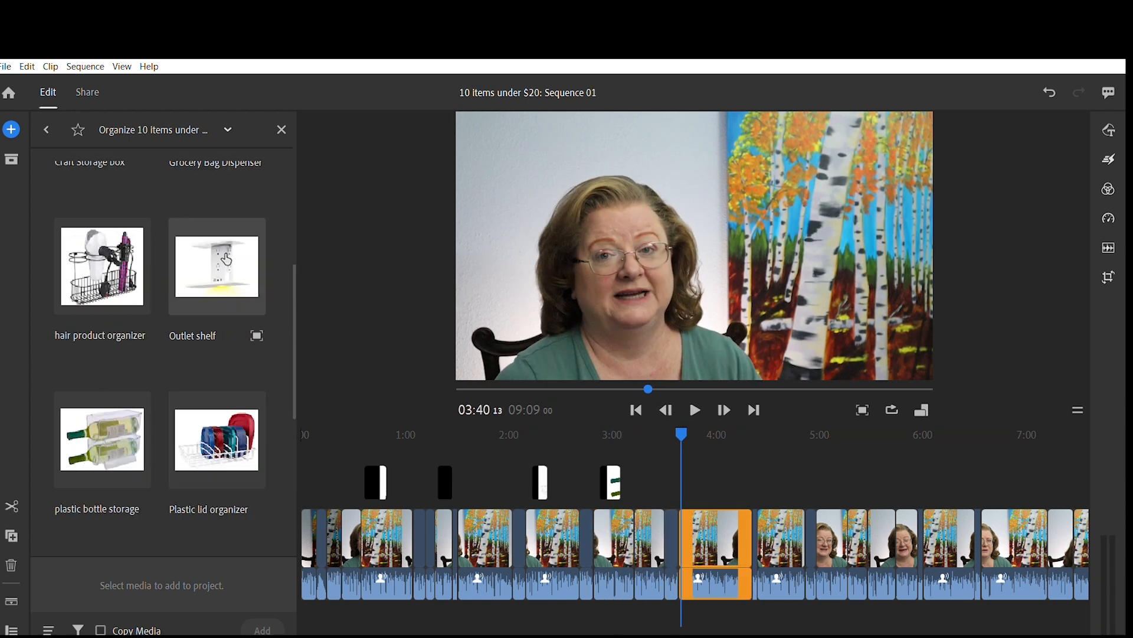
{"action": "mouse_move", "coordinate": [226, 258]}
{"action": "left_mouse_down"}
{"action": "mouse_move", "coordinate": [757, 522]}
{"action": "mouse_move", "coordinate": [696, 477]}
{"action": "left_mouse_up"}
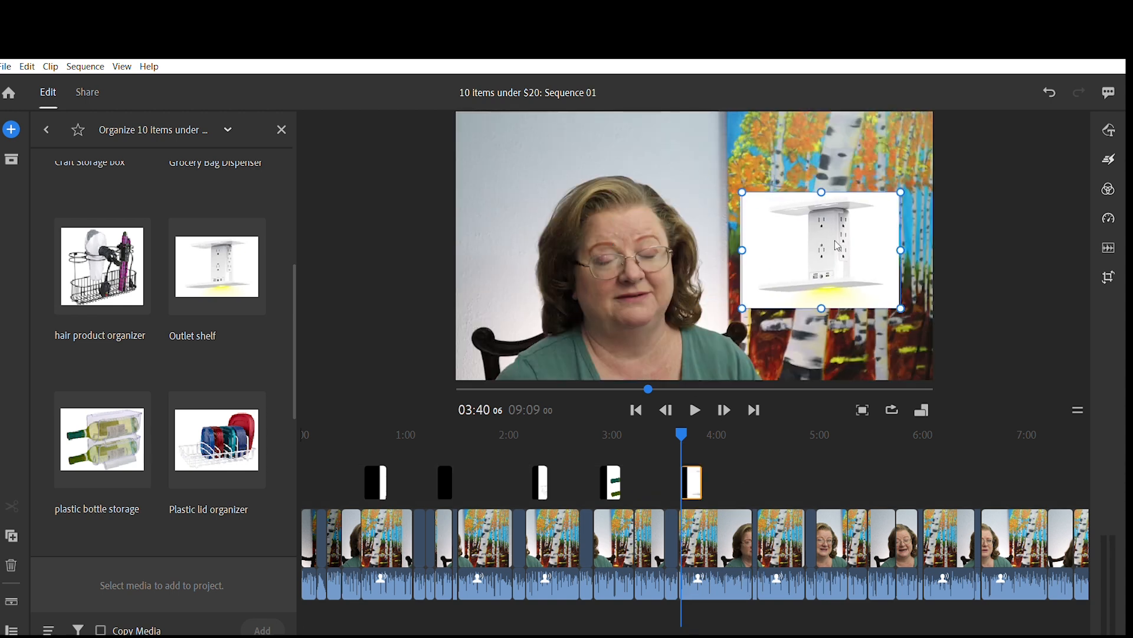
{"action": "key", "text": "space"}
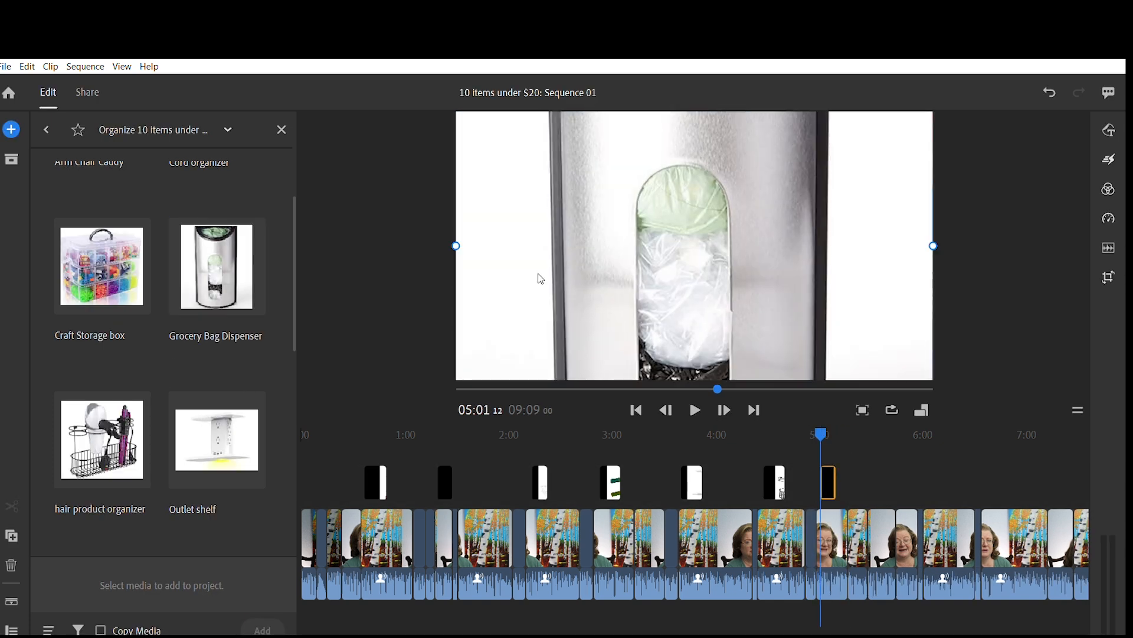
Step: Add the Craft Storage box image and move it onto the overlay track at about 05:31
{"action": "left_click", "coordinate": [695, 410]}
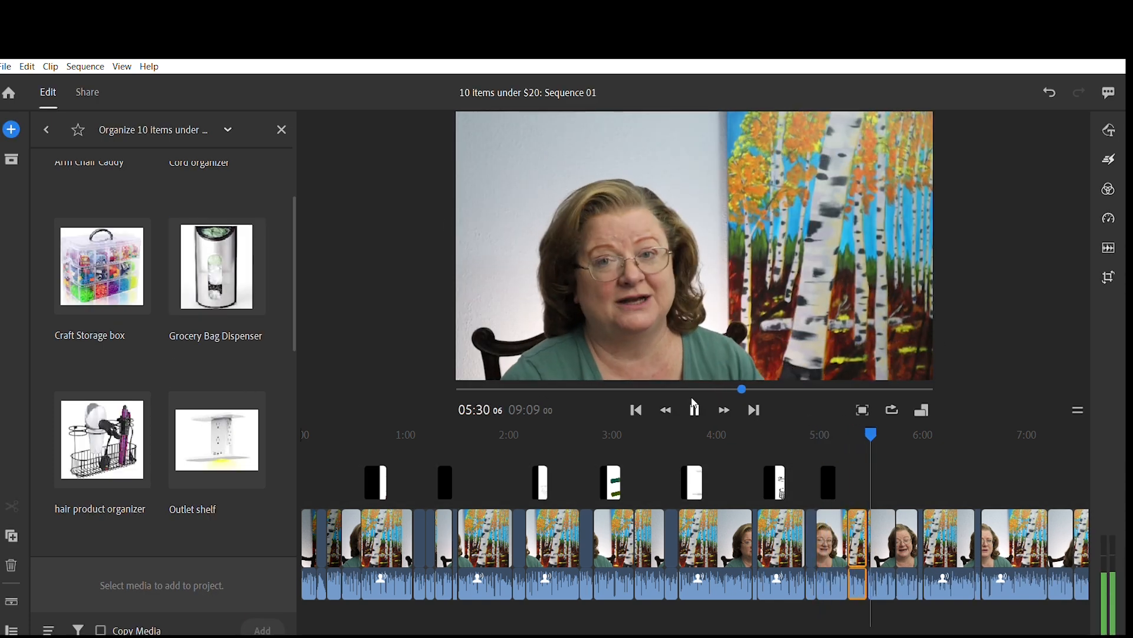
{"action": "left_click", "coordinate": [694, 408]}
{"action": "left_click", "coordinate": [101, 266]}
{"action": "left_click", "coordinate": [263, 630]}
{"action": "left_click_drag", "start_coordinate": [878, 537], "coordinate": [883, 482]}
Step: Lengthen the Craft Storage box overlay and fit the image scaled down beside the presenter
{"action": "left_click_drag", "start_coordinate": [888, 482], "coordinate": [905, 479]}
{"action": "left_click_drag", "start_coordinate": [885, 430], "coordinate": [873, 435]}
{"action": "left_click", "coordinate": [895, 474]}
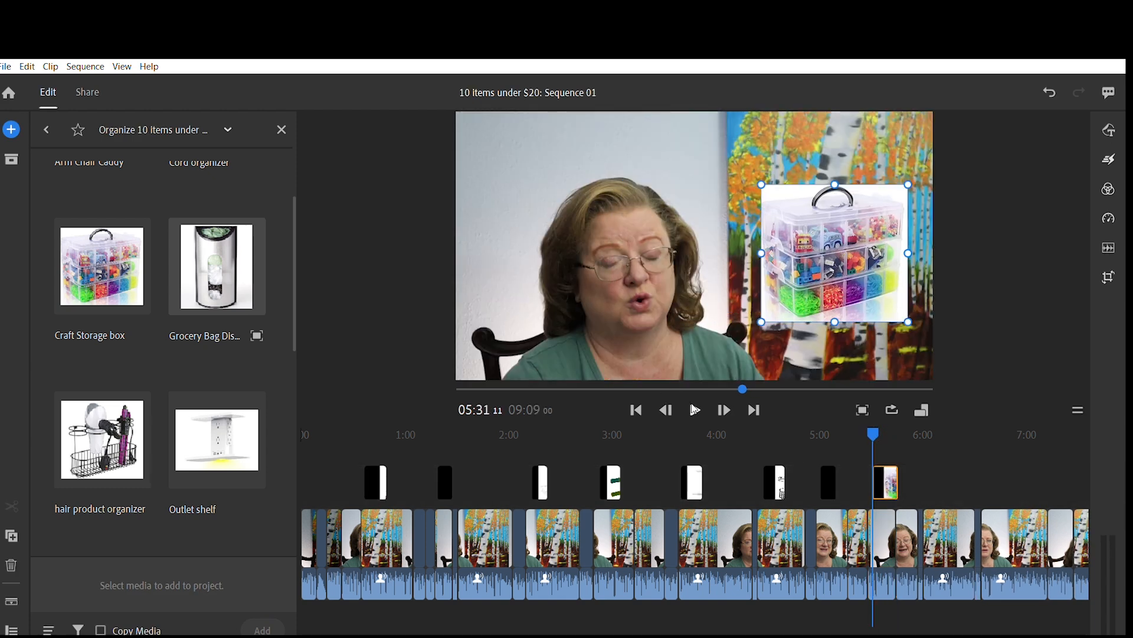
Step: Add the Cord organizer image and move it onto the overlay track at about 07:14
{"action": "left_click", "coordinate": [695, 410]}
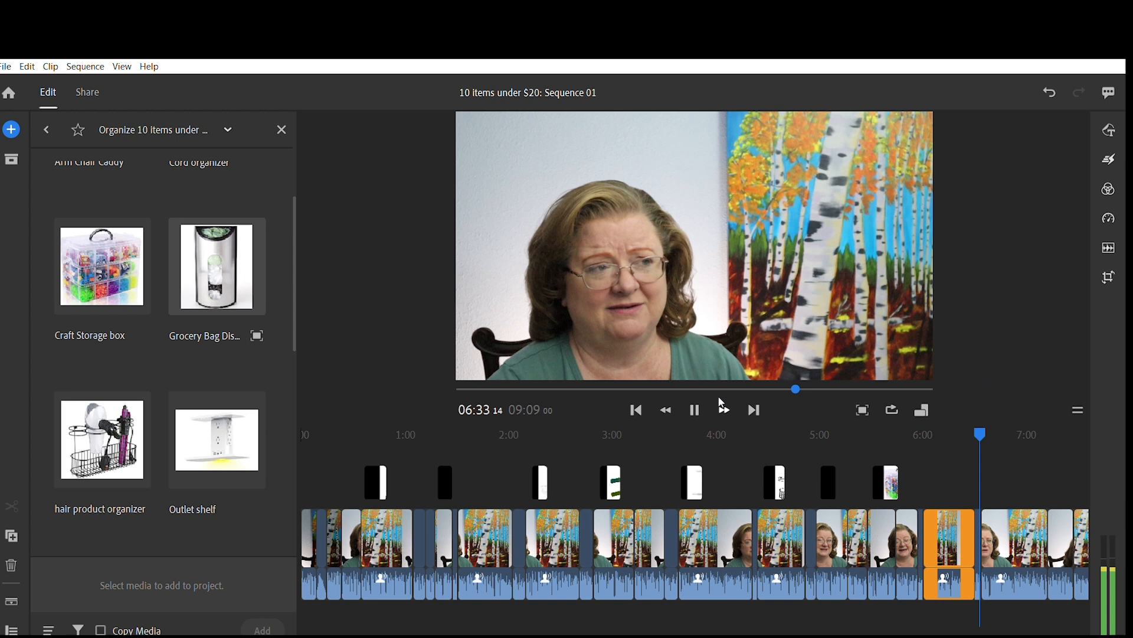
{"action": "left_click", "coordinate": [1046, 435]}
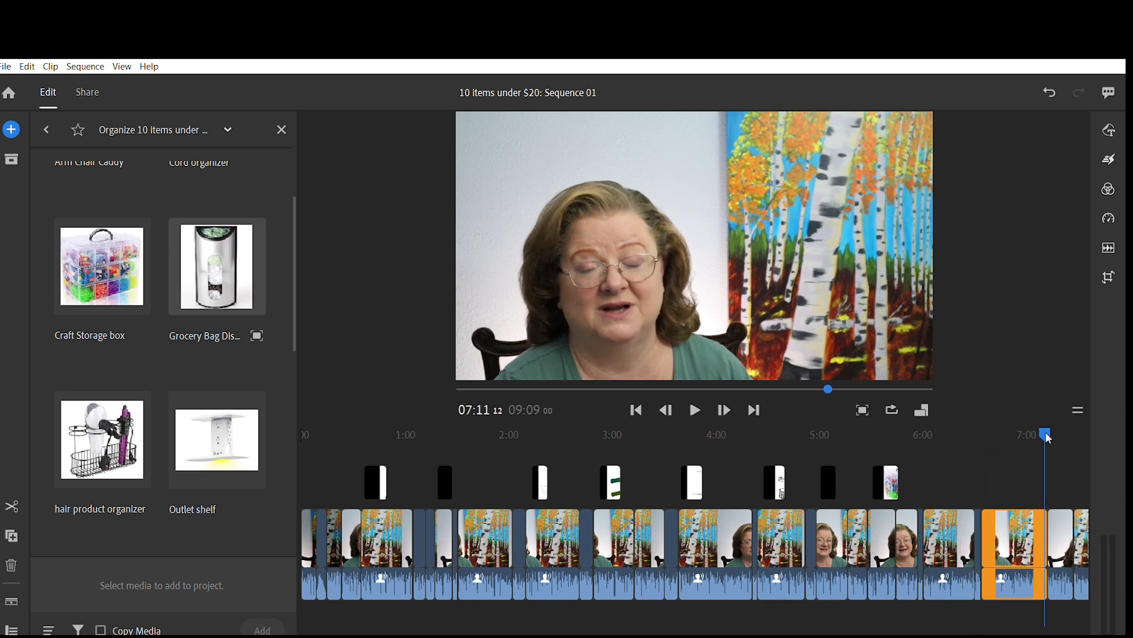
{"action": "left_click", "coordinate": [696, 409]}
{"action": "left_click", "coordinate": [696, 407]}
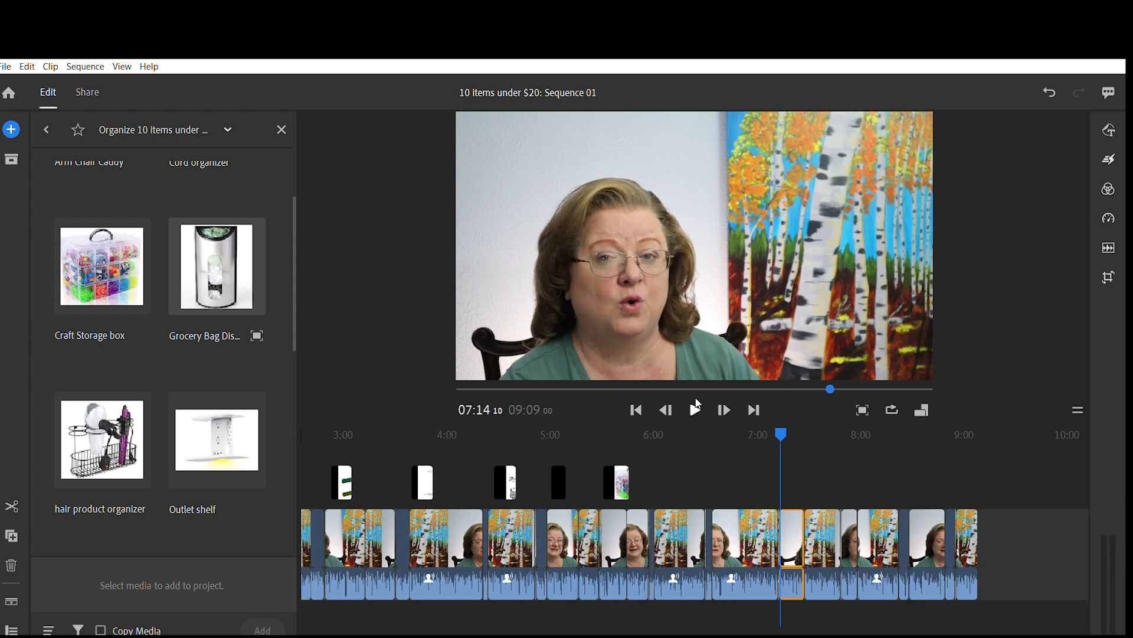
{"action": "scroll", "coordinate": [217, 265], "scroll_direction": "up", "scroll_amount": 2}
{"action": "left_click", "coordinate": [216, 224]}
{"action": "left_click", "coordinate": [262, 630]}
{"action": "left_click_drag", "start_coordinate": [807, 537], "coordinate": [791, 479]}
{"action": "key", "text": "space"}
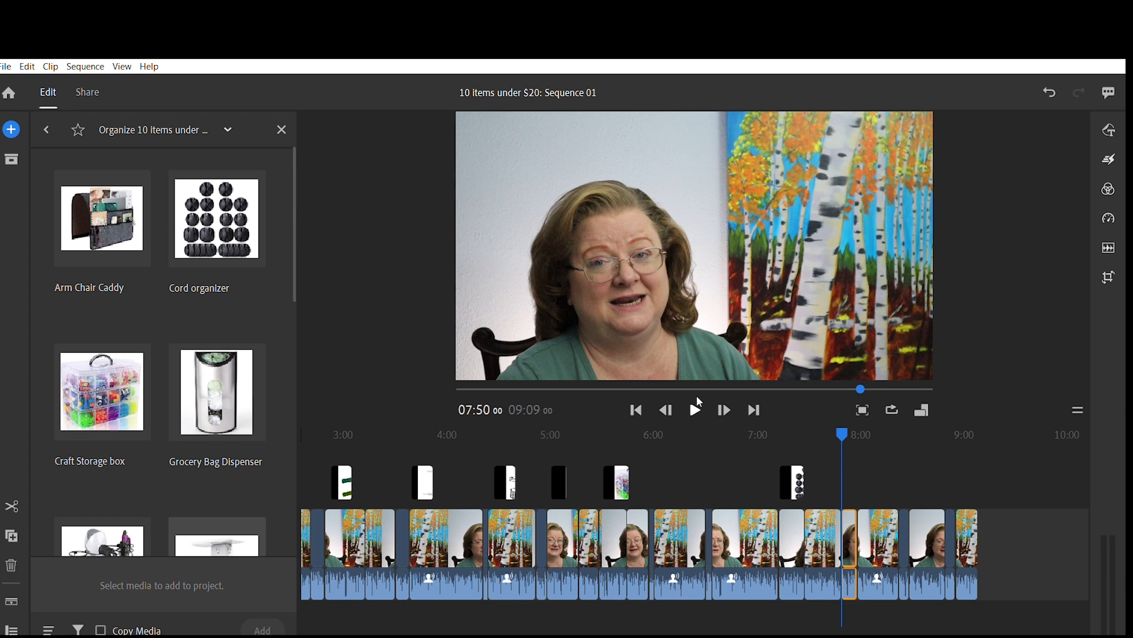
Step: Overlay the Arm Chair Caddy image at about 07:50, scale it down and place it beside the presenter
{"action": "left_click", "coordinate": [695, 409]}
{"action": "left_click_drag", "start_coordinate": [102, 219], "coordinate": [863, 474]}
{"action": "left_click_drag", "start_coordinate": [932, 245], "coordinate": [783, 245]}
{"action": "left_click_drag", "start_coordinate": [694, 246], "coordinate": [830, 256]}
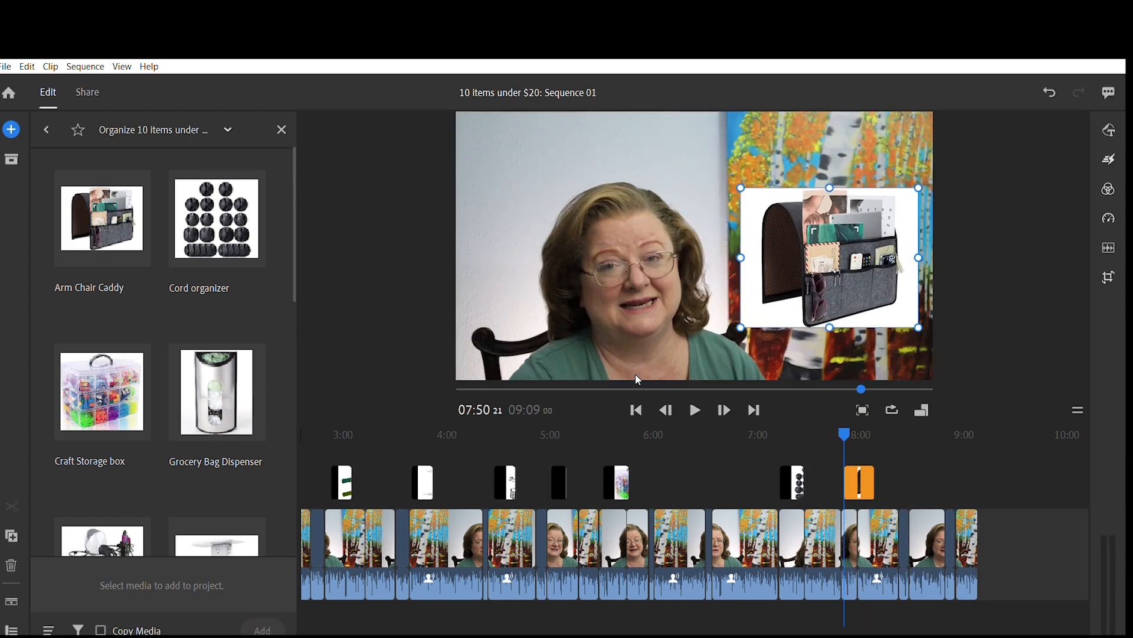
{"action": "left_click", "coordinate": [667, 412]}
{"action": "key", "text": "space"}
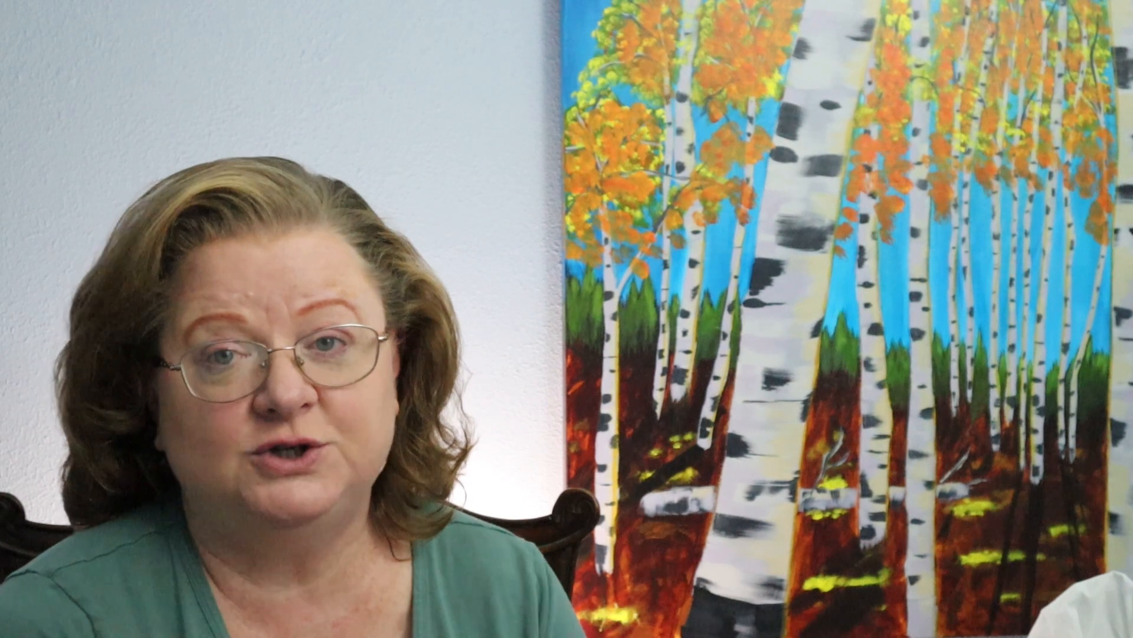